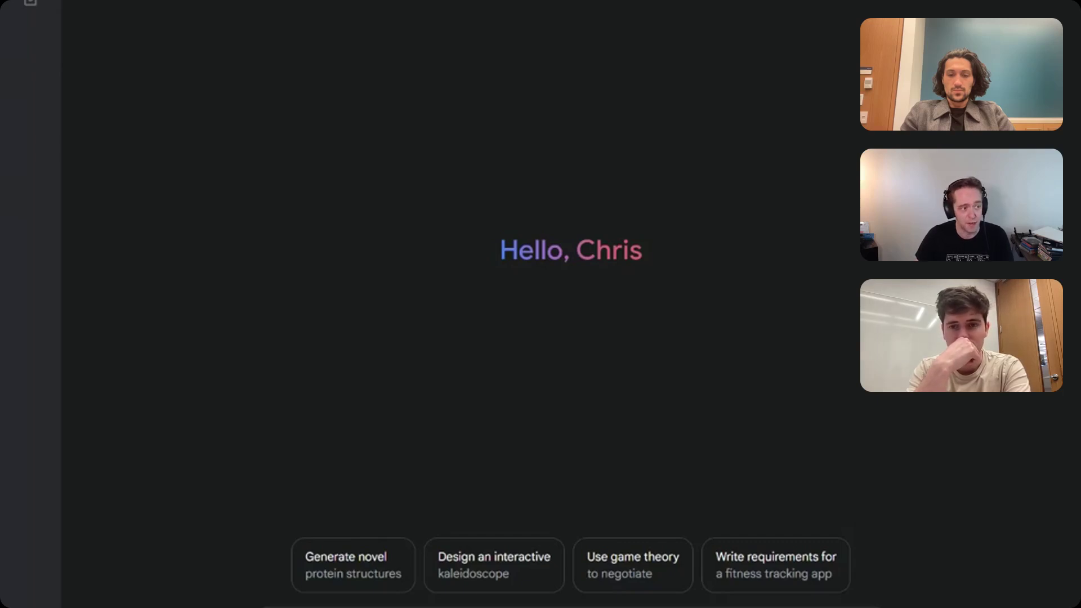
Paste the long City Generator & Simulation prompt into Gemini's input box and send it
key(ctrl+v)
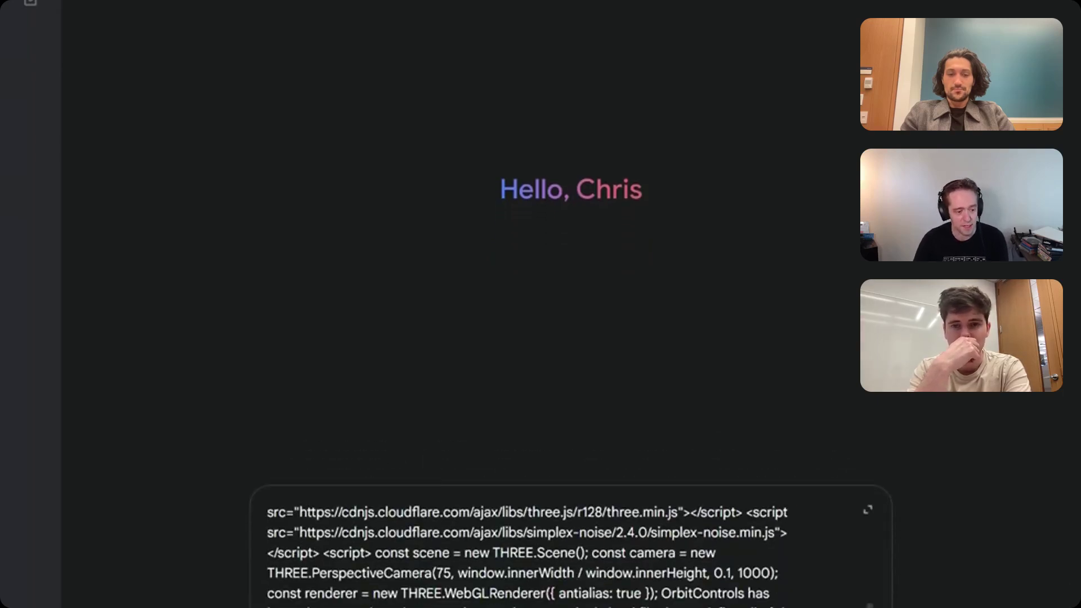
scroll(570, 552, up, 10)
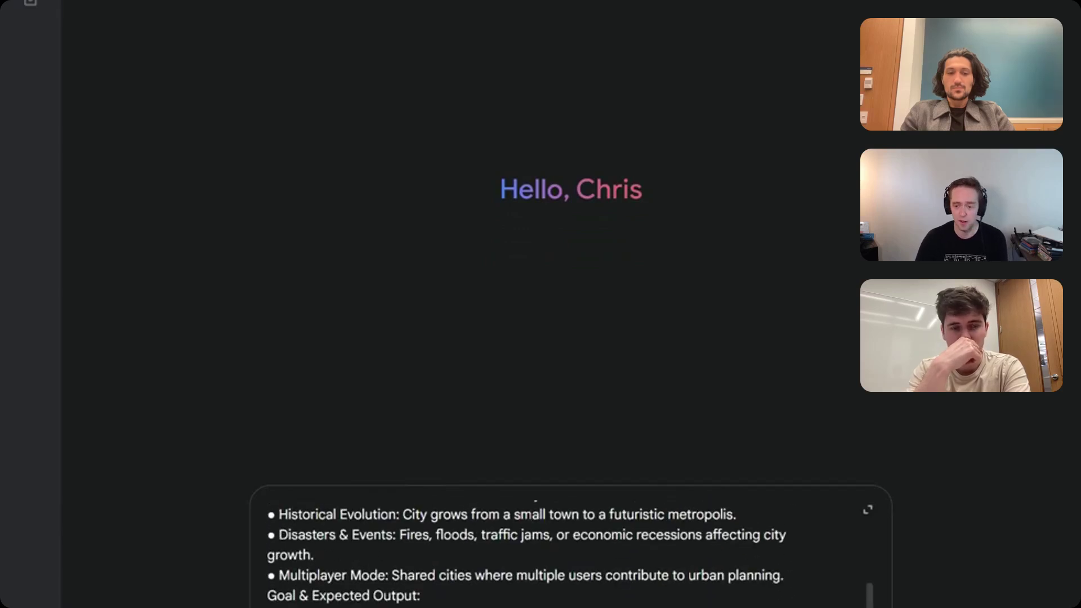
scroll(569, 552, up, 3)
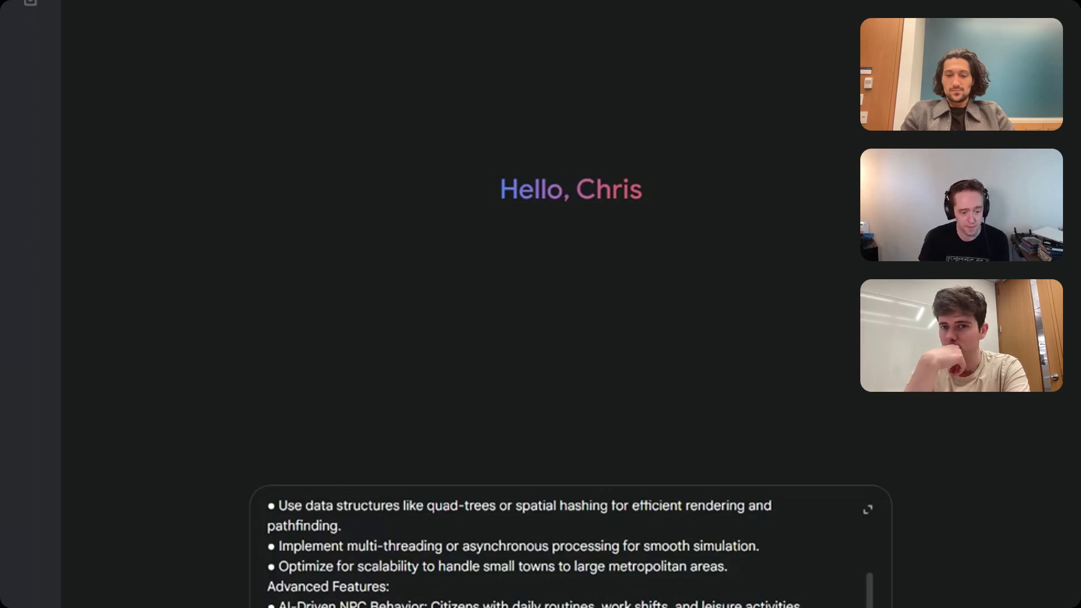
key(Return)
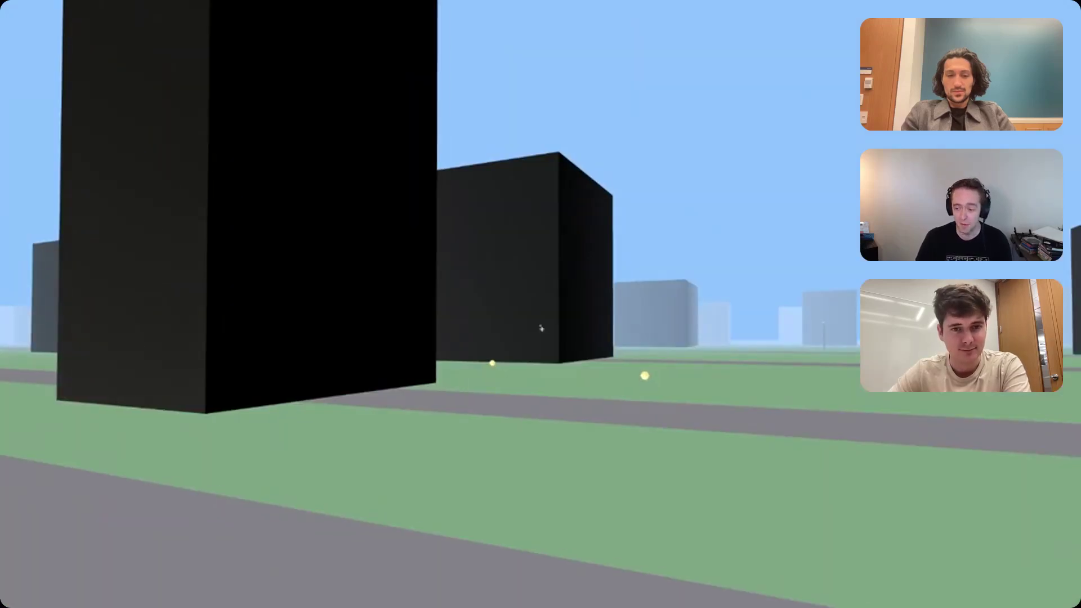
Walk forward across the road and down the street up to the lamp post
key(w)
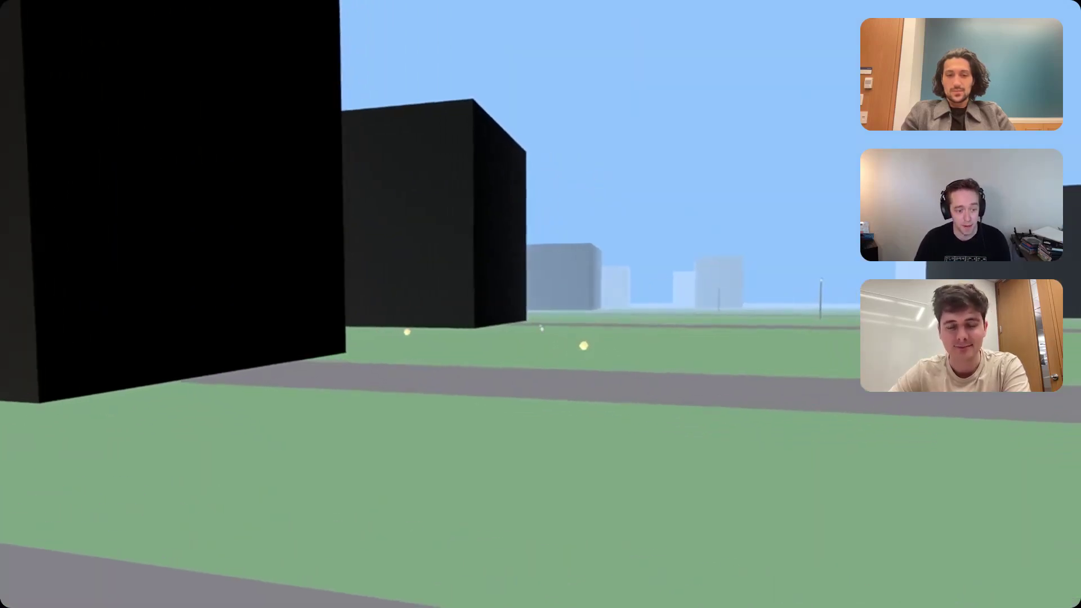
key(w)
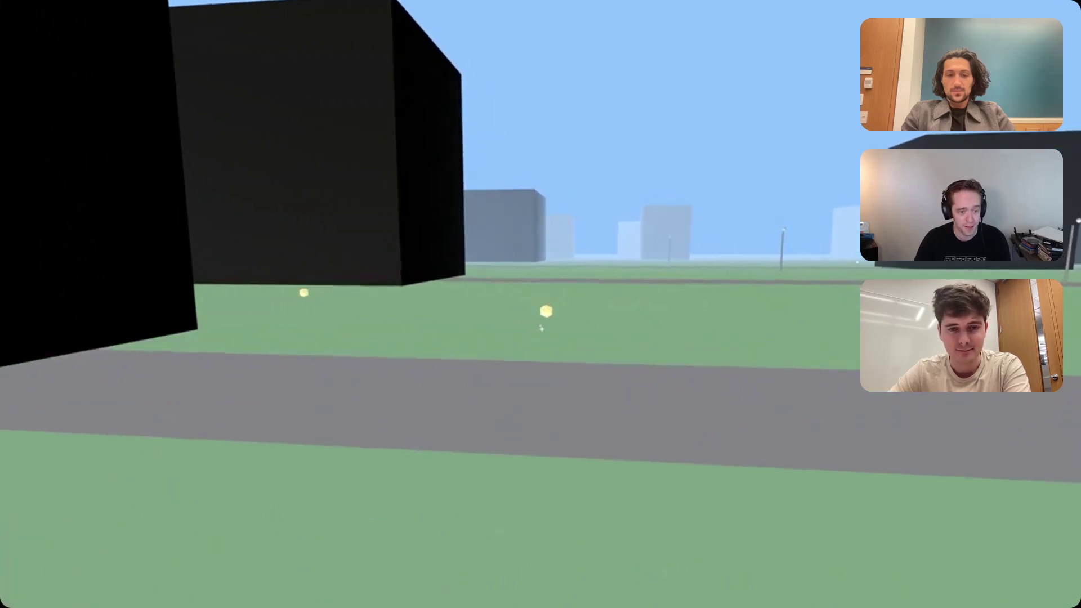
key(w)
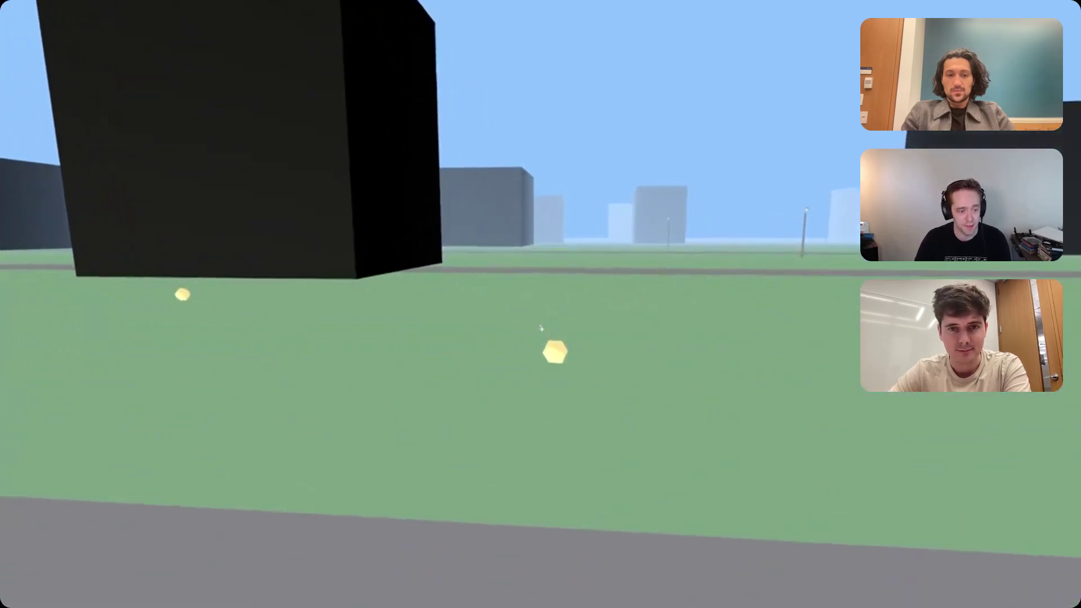
key(w)
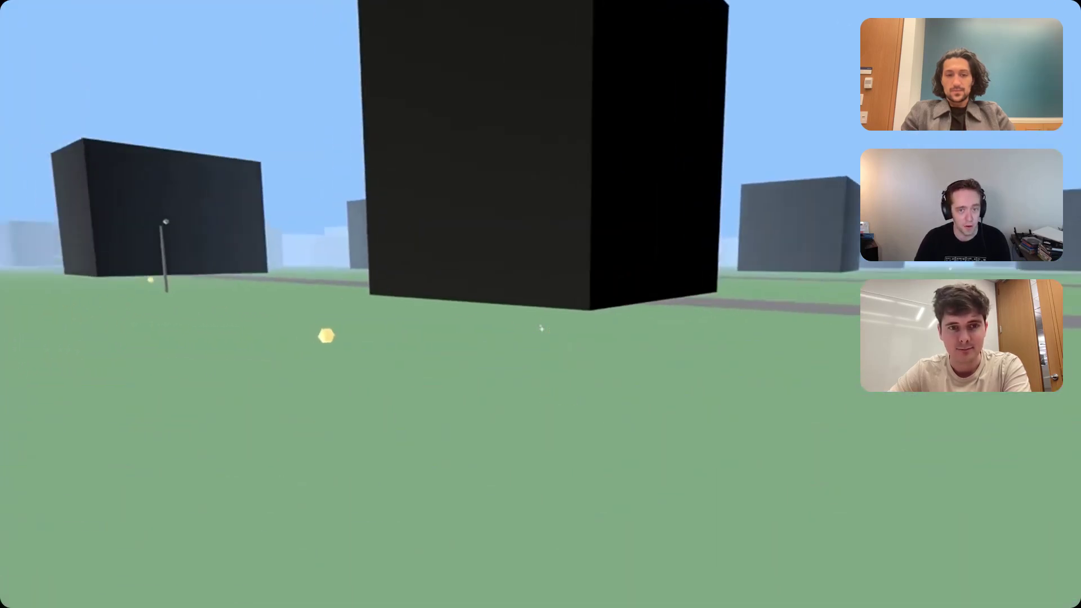
key(w)
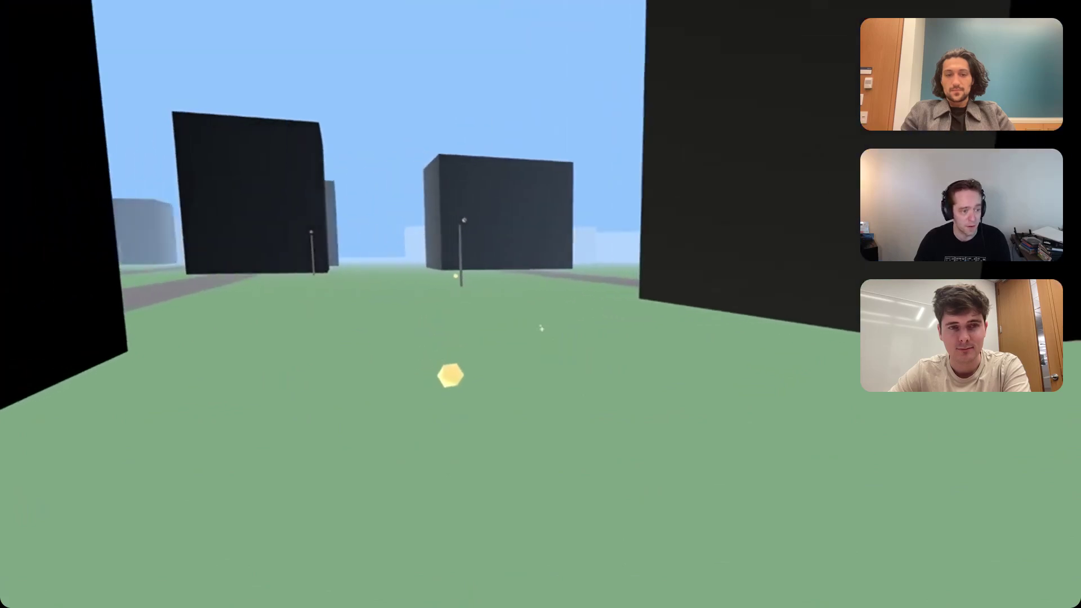
key(w)
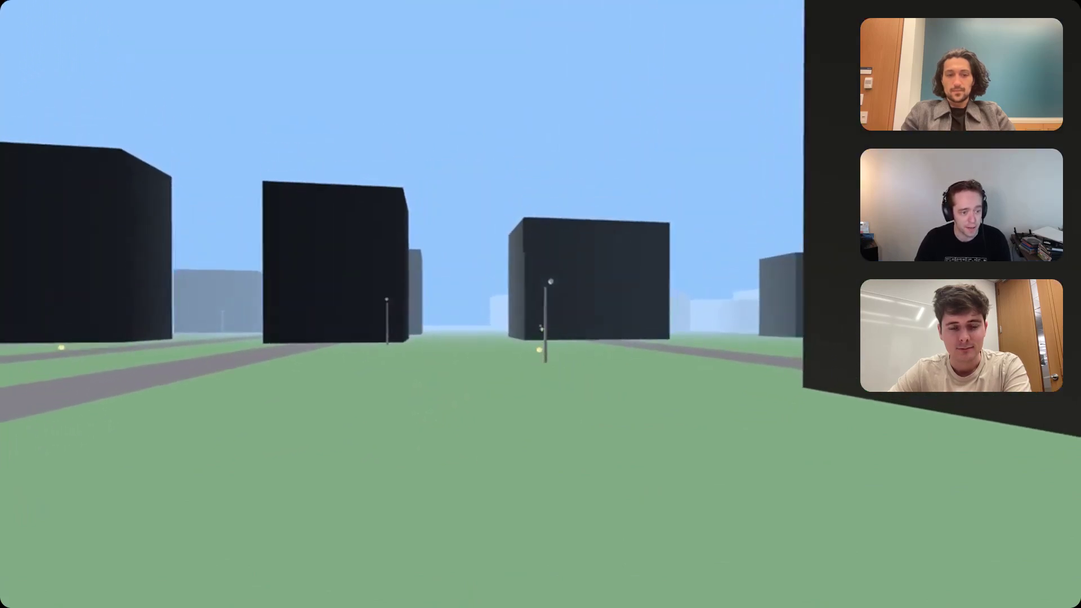
key(w)
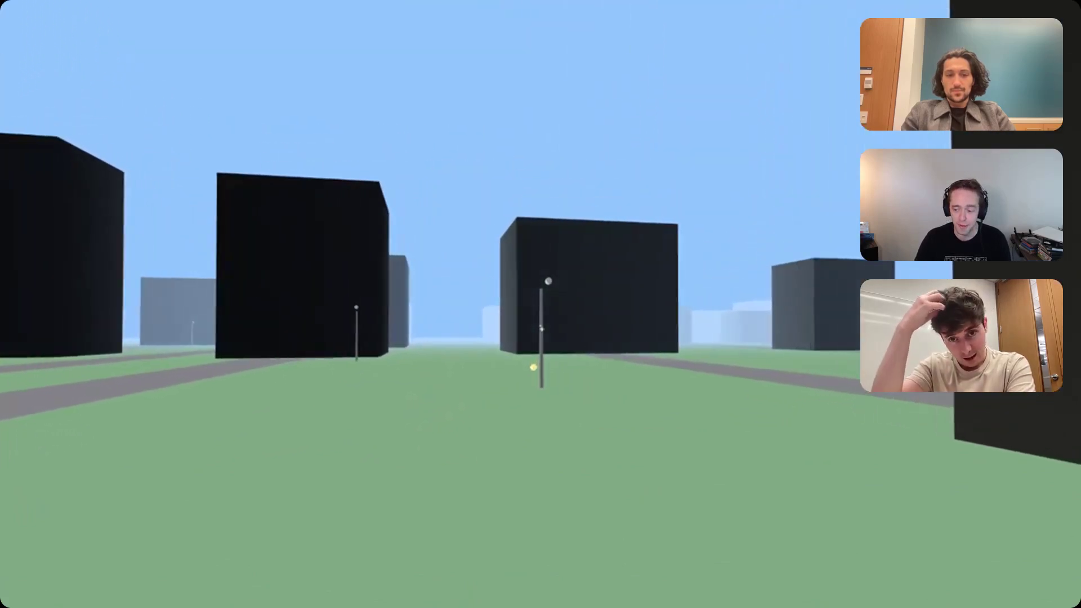
key(w)
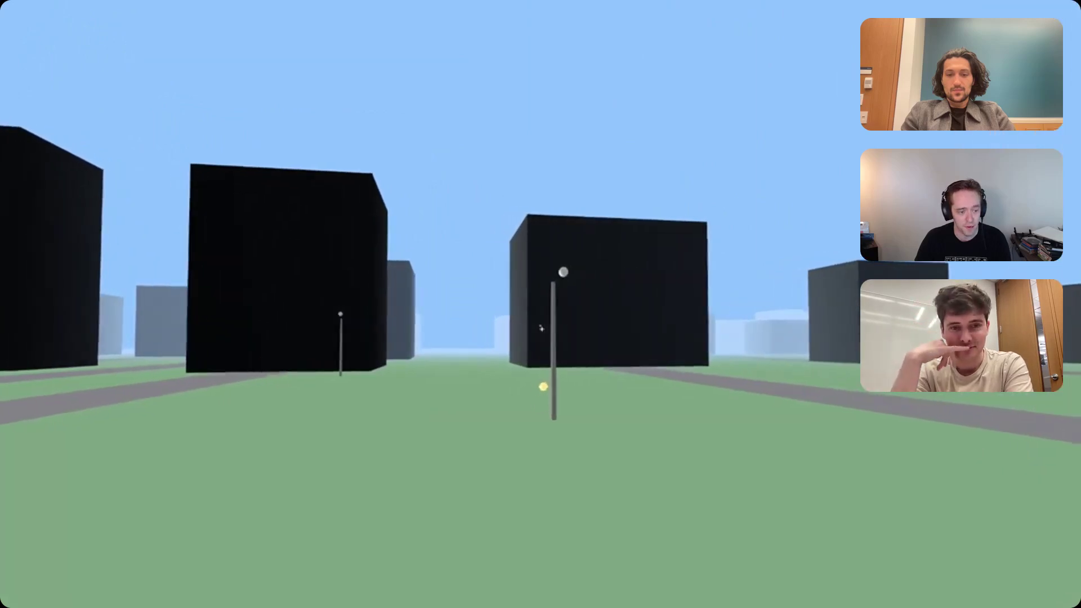
key(w)
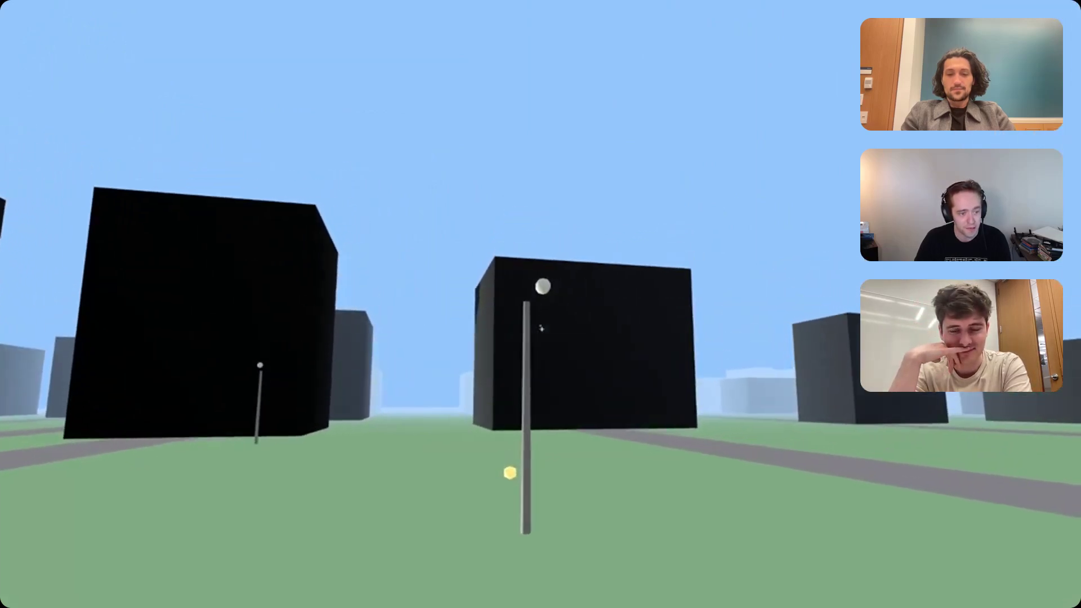
key(w)
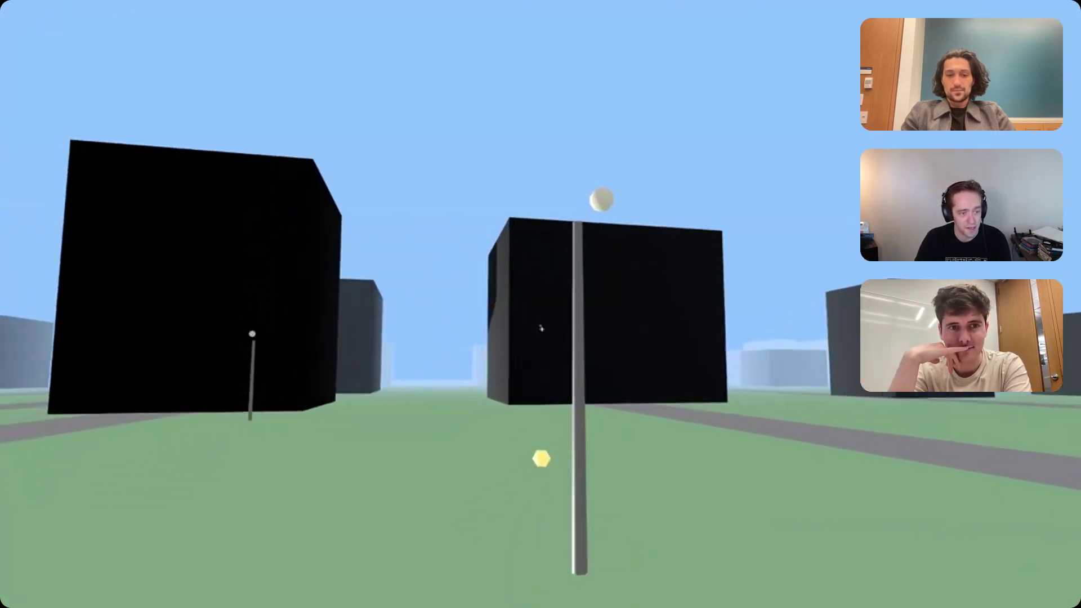
Step past the lamp post and turn left and right to look around the block
key(w)
key(a)
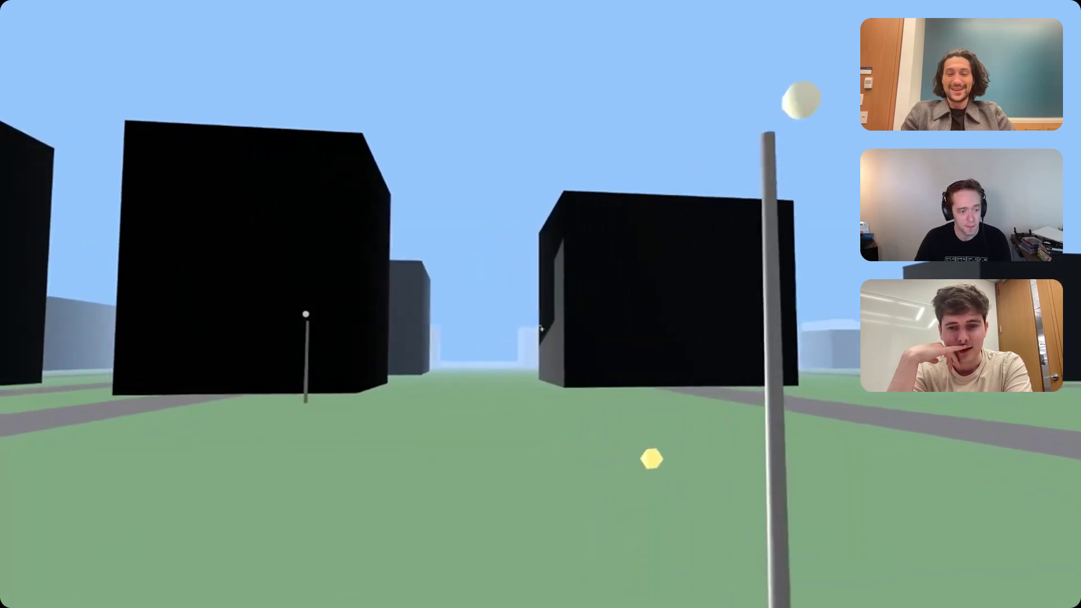
key(w)
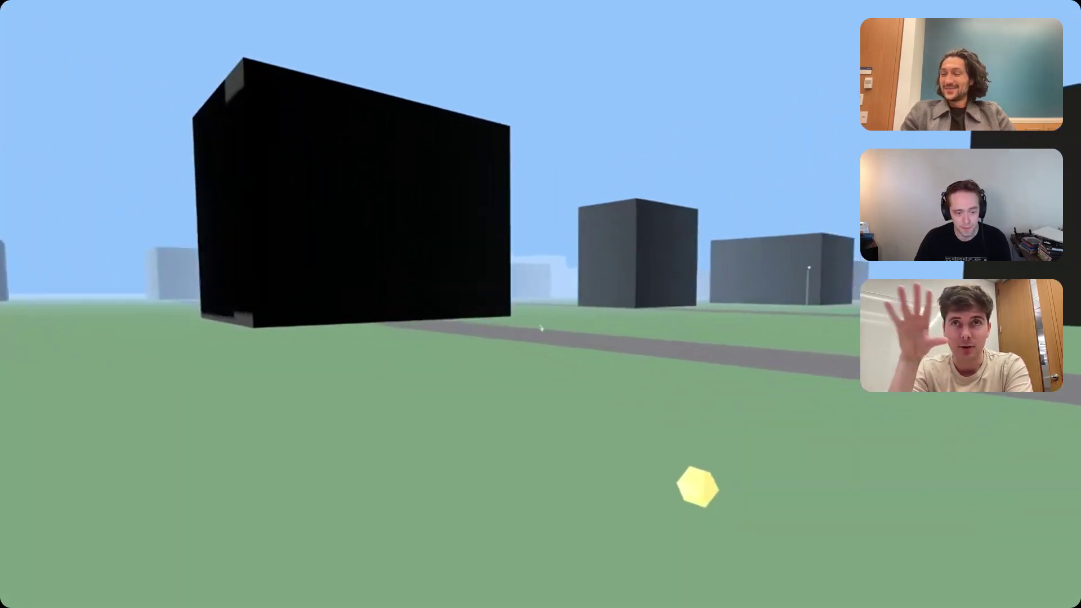
key(d)
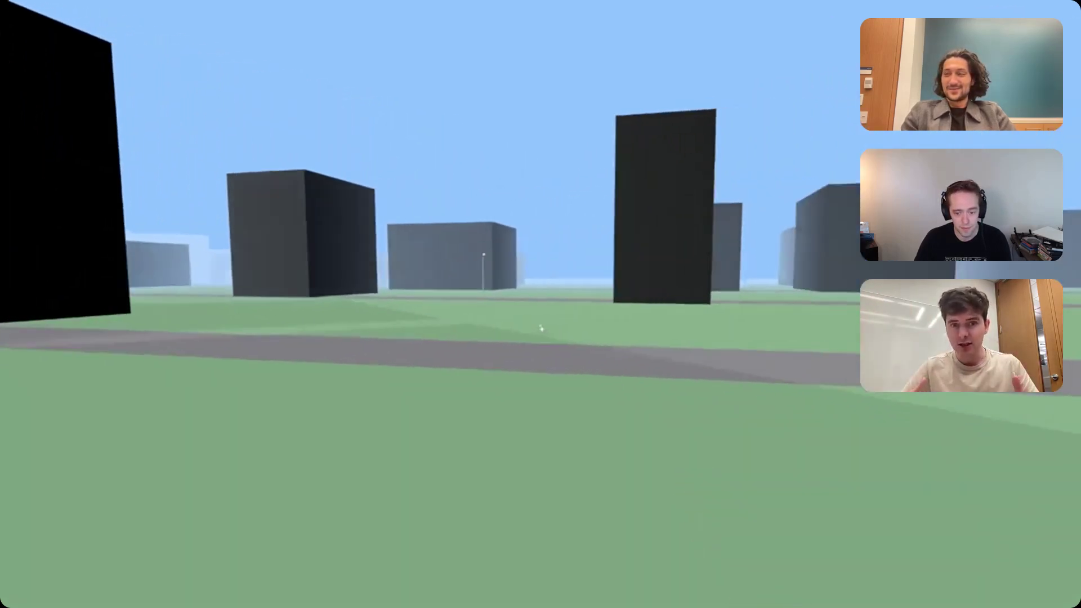
key(a)
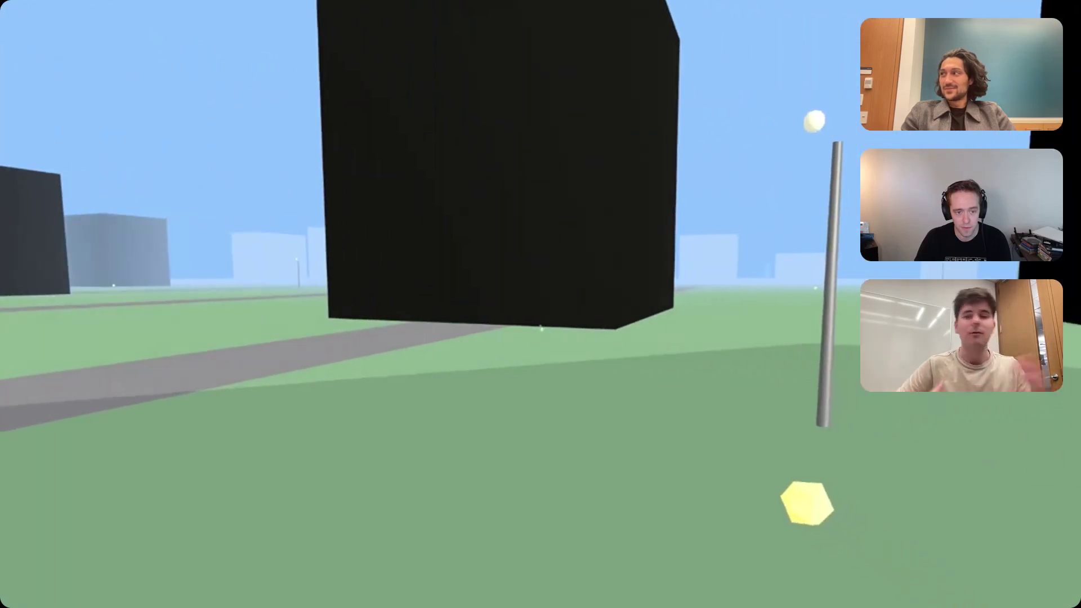
key(d)
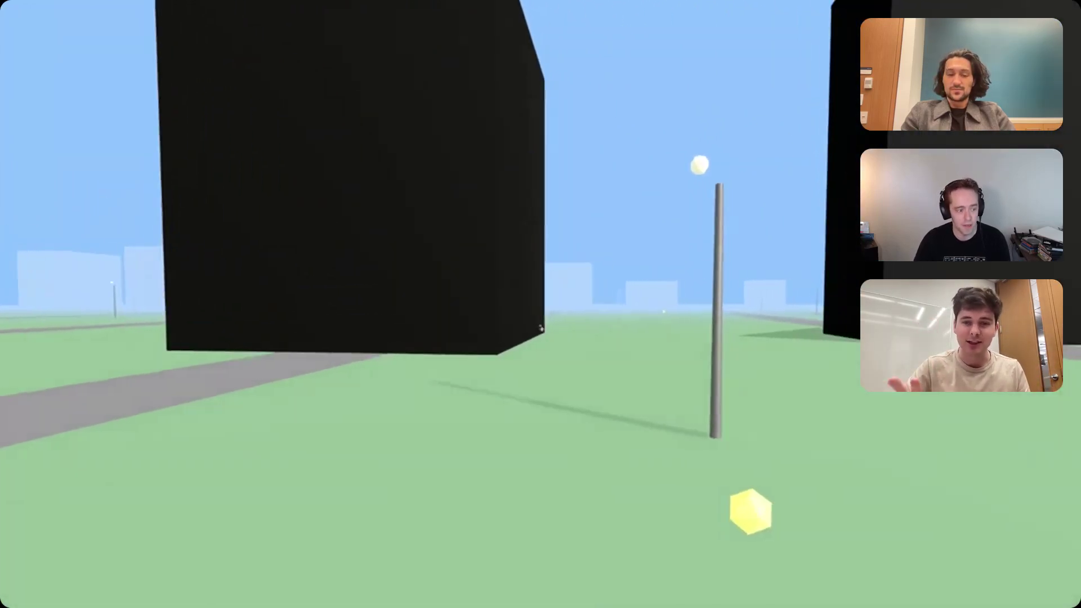
key(d)
key(a)
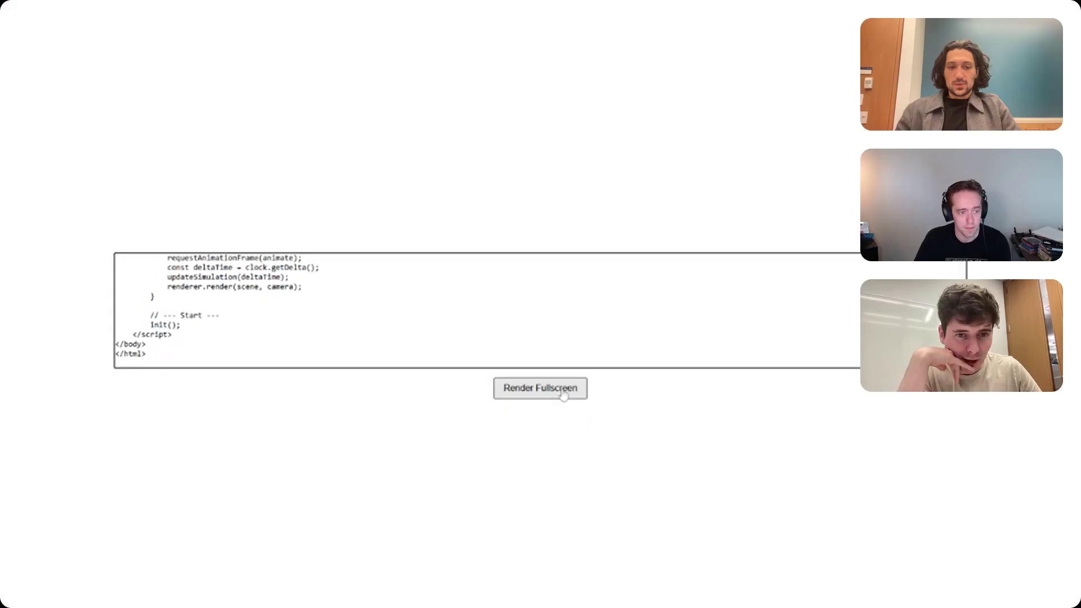
Show the city simulation full screen and orbit the camera over the city as day turns to night
click(563, 390)
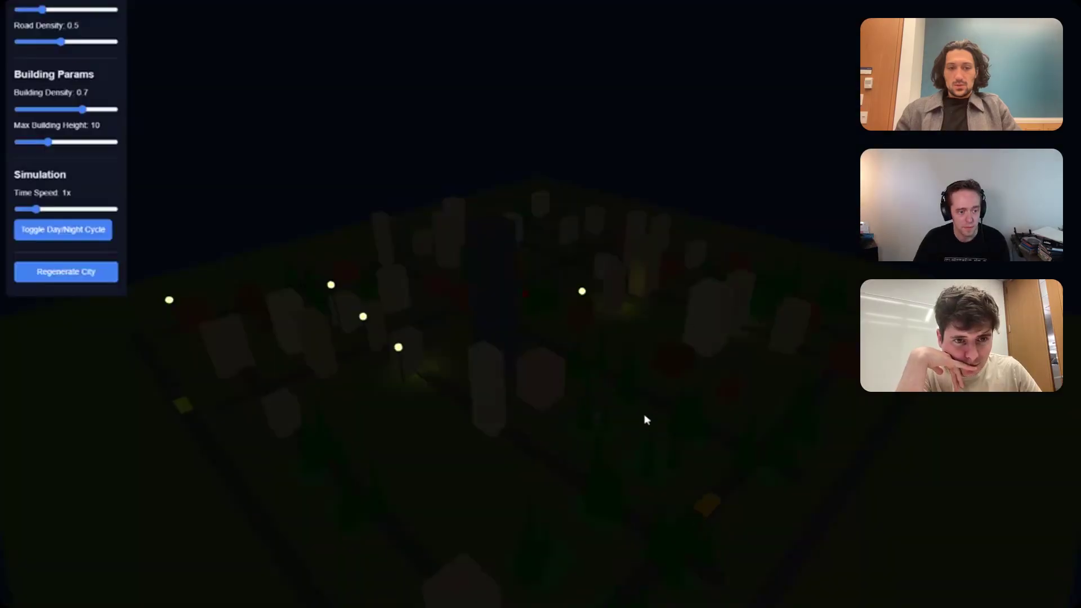
drag(691, 403, 664, 364)
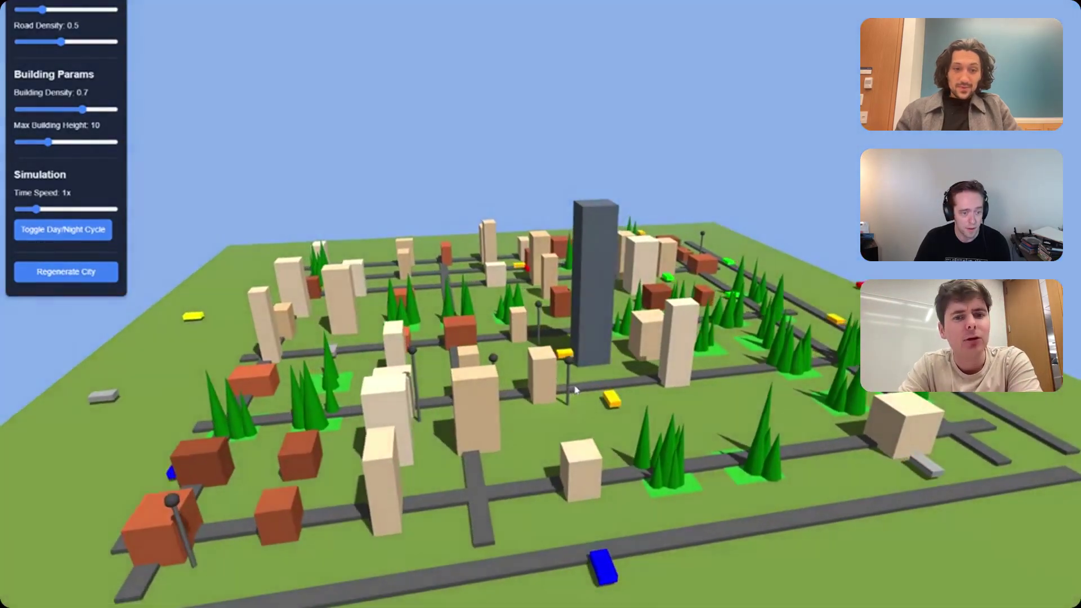
drag(576, 389, 619, 389)
scroll(643, 387, up, 5)
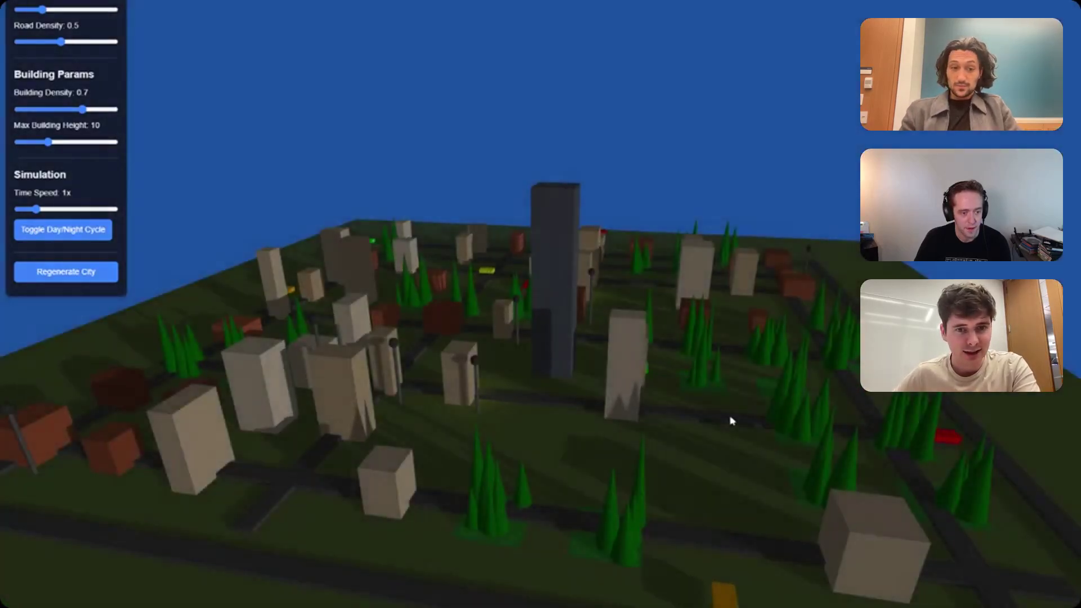
drag(729, 417, 660, 420)
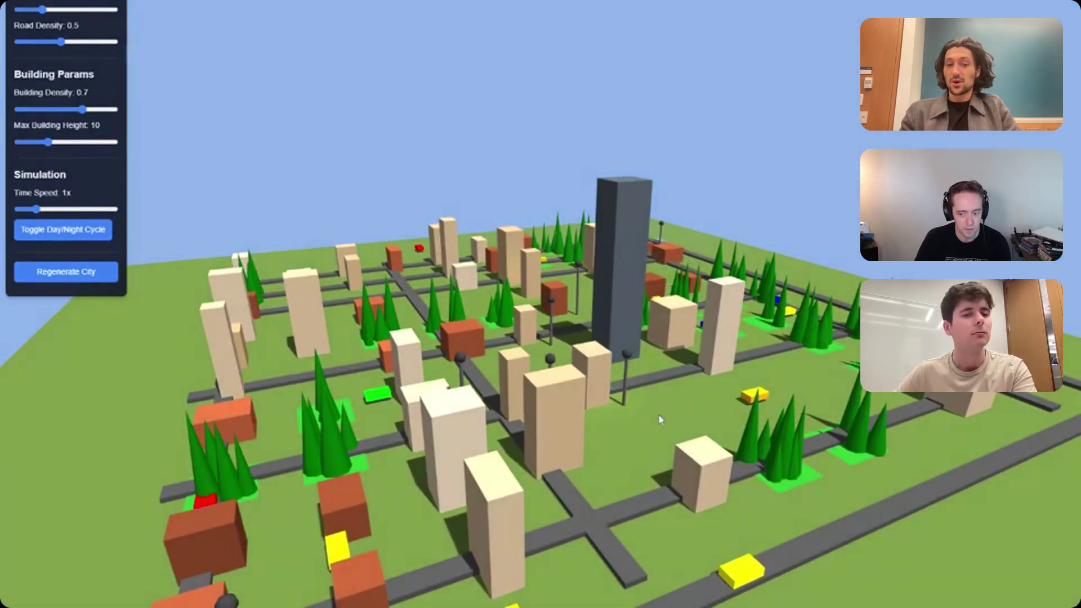
drag(661, 420, 694, 417)
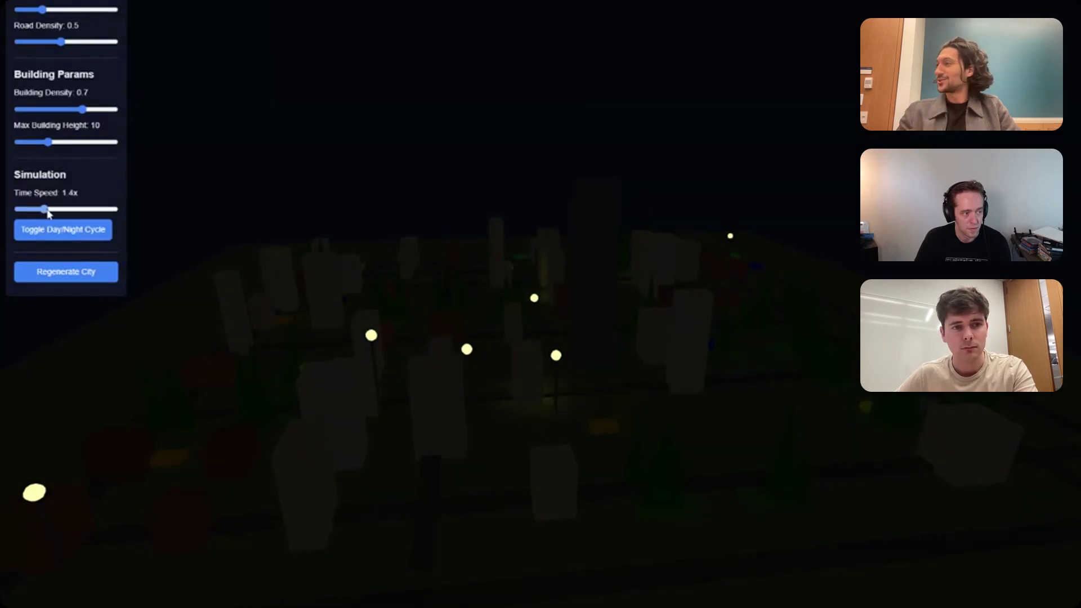
Speed up time, then regenerate the city at building density 0.5 and again at 0.2
drag(53, 213, 19, 213)
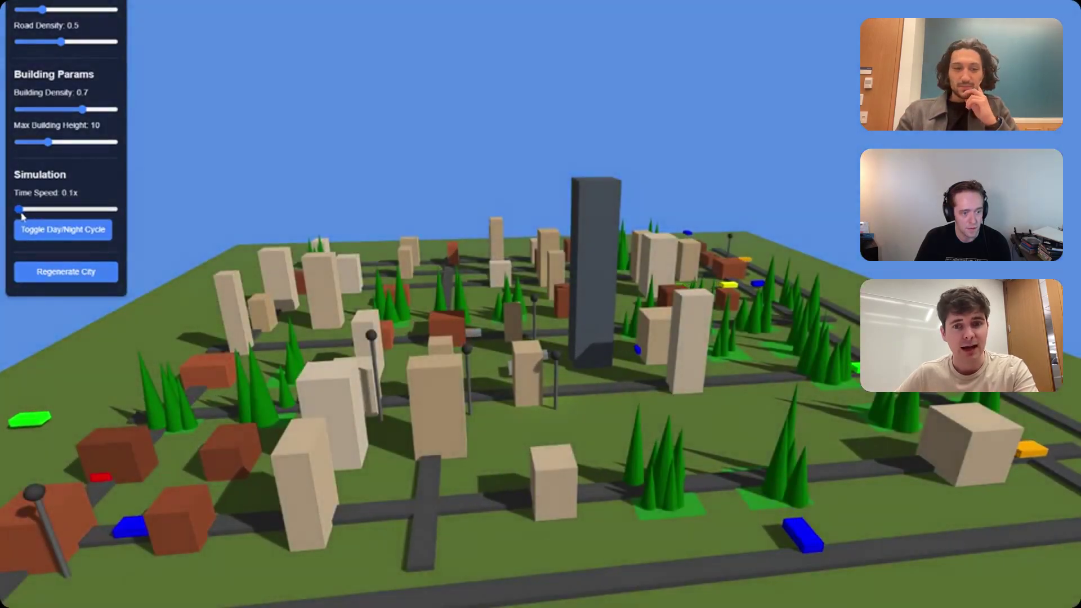
mouse_move(750, 412)
mouse_down()
mouse_move(741, 415)
mouse_move(754, 411)
mouse_up()
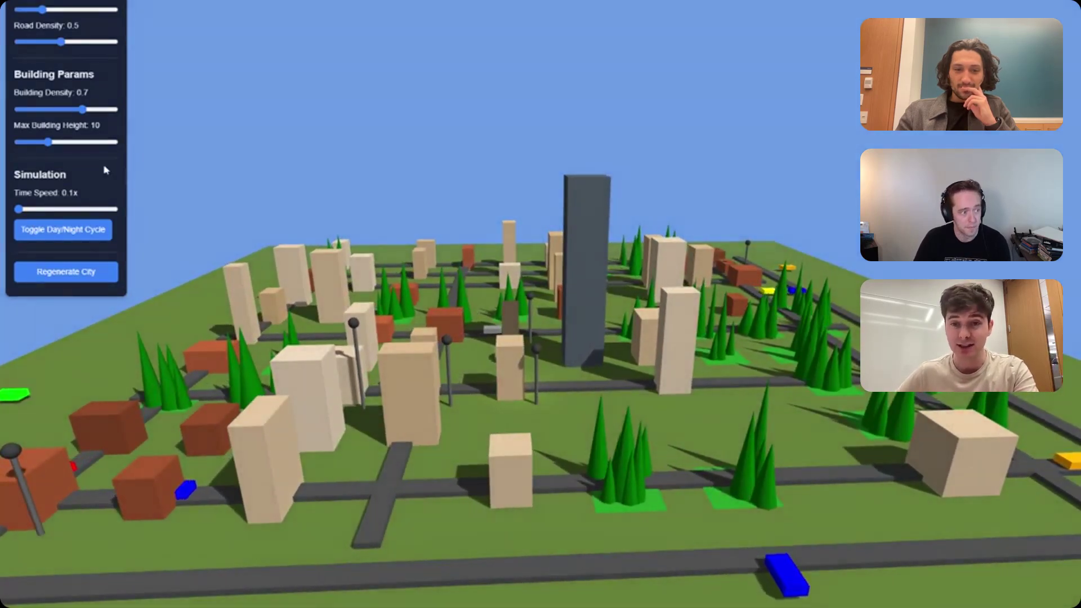
drag(82, 109, 64, 113)
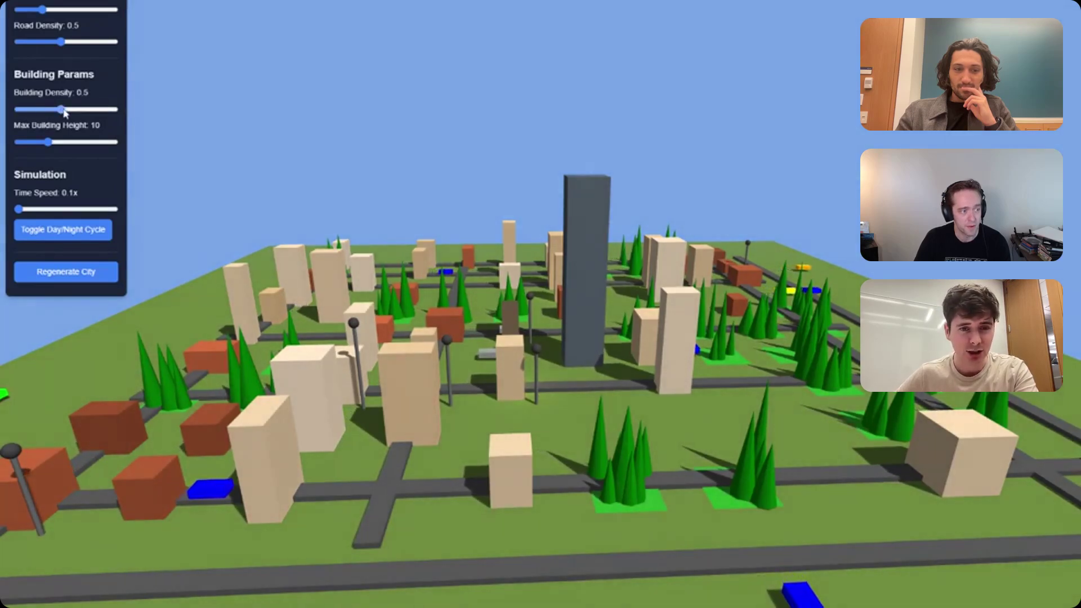
click(92, 273)
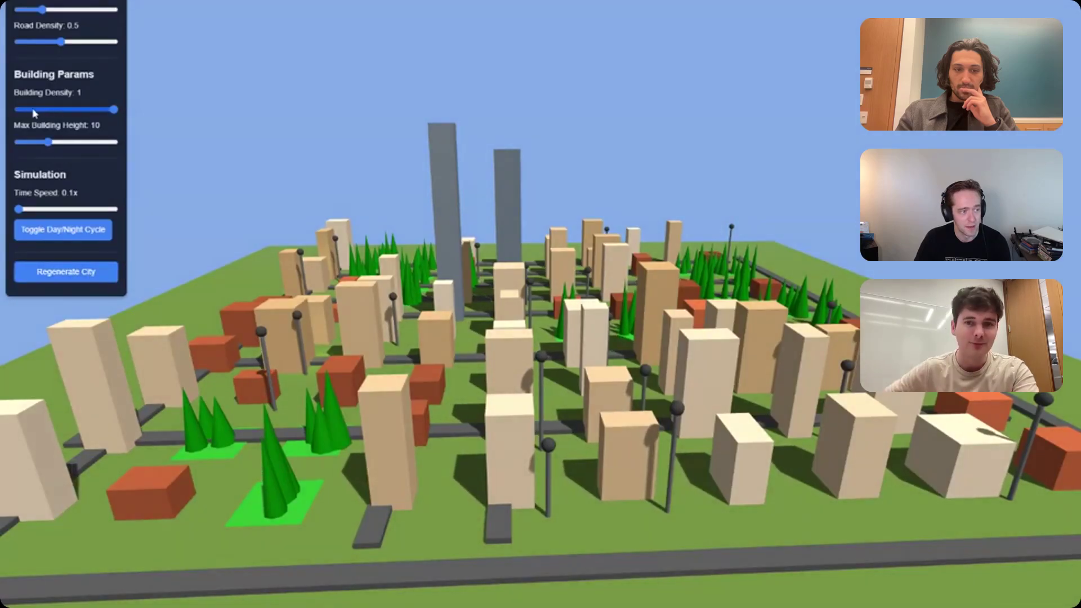
click(30, 110)
click(73, 272)
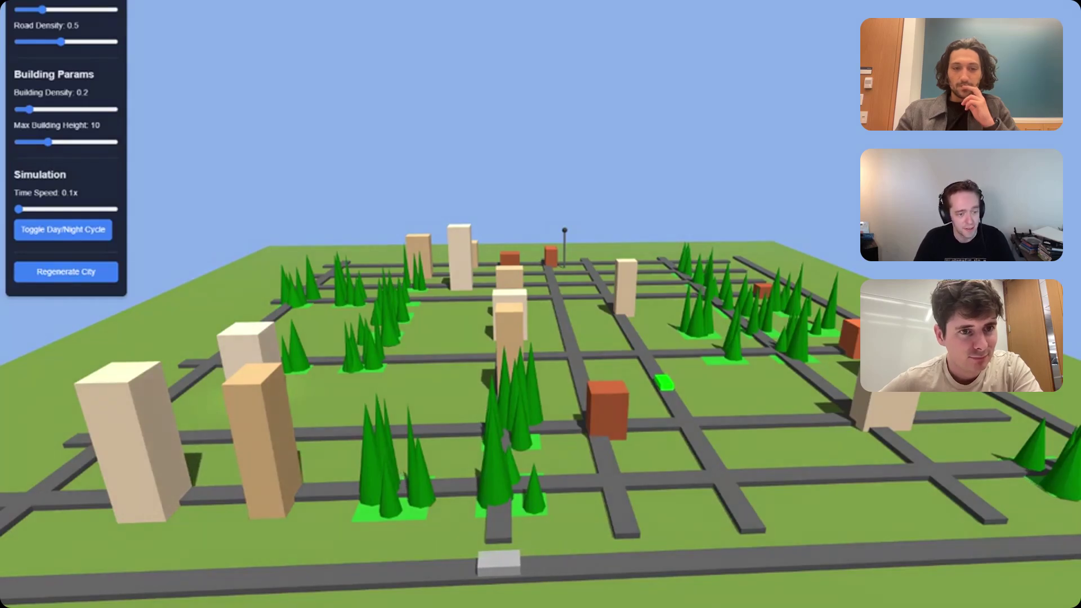
Orbit toward street level, raise the top generation parameter, and regenerate the city
mouse_move(765, 562)
mouse_down()
mouse_move(707, 567)
mouse_move(784, 524)
mouse_move(758, 558)
mouse_up()
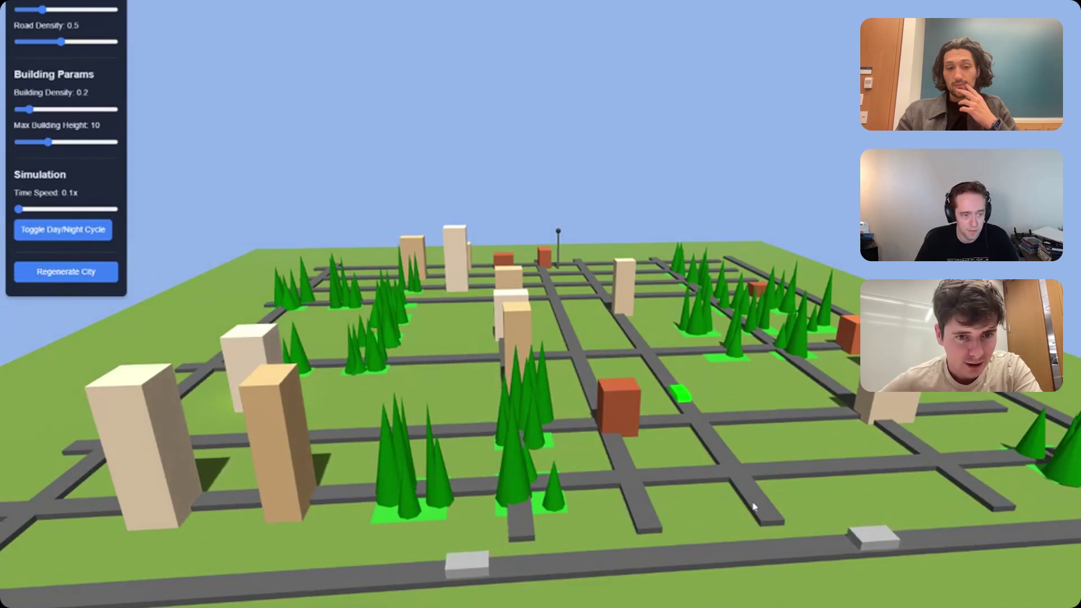
drag(777, 485, 744, 476)
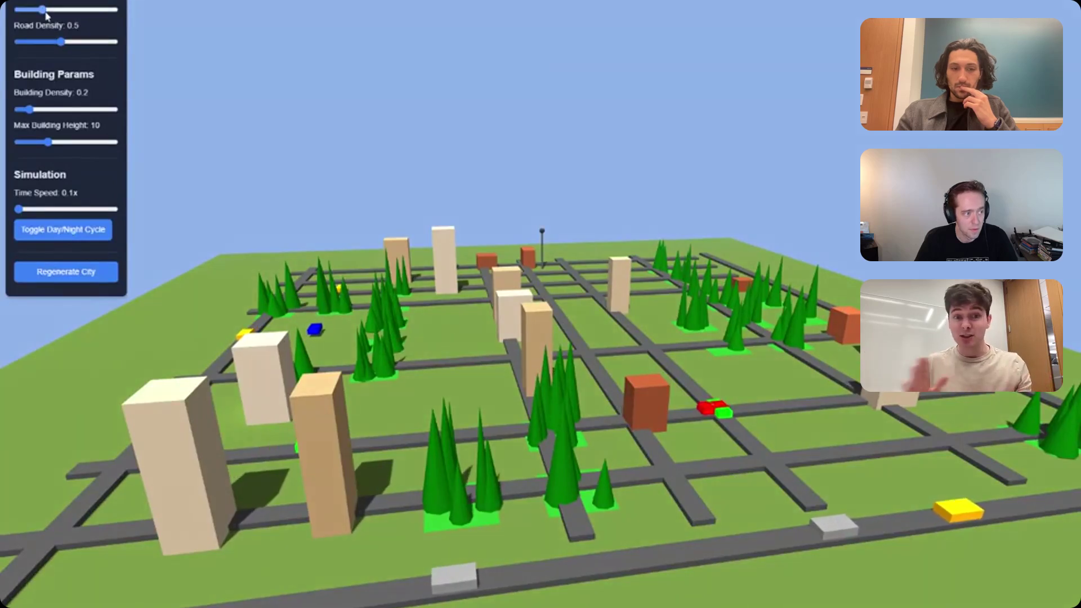
drag(43, 9, 90, 11)
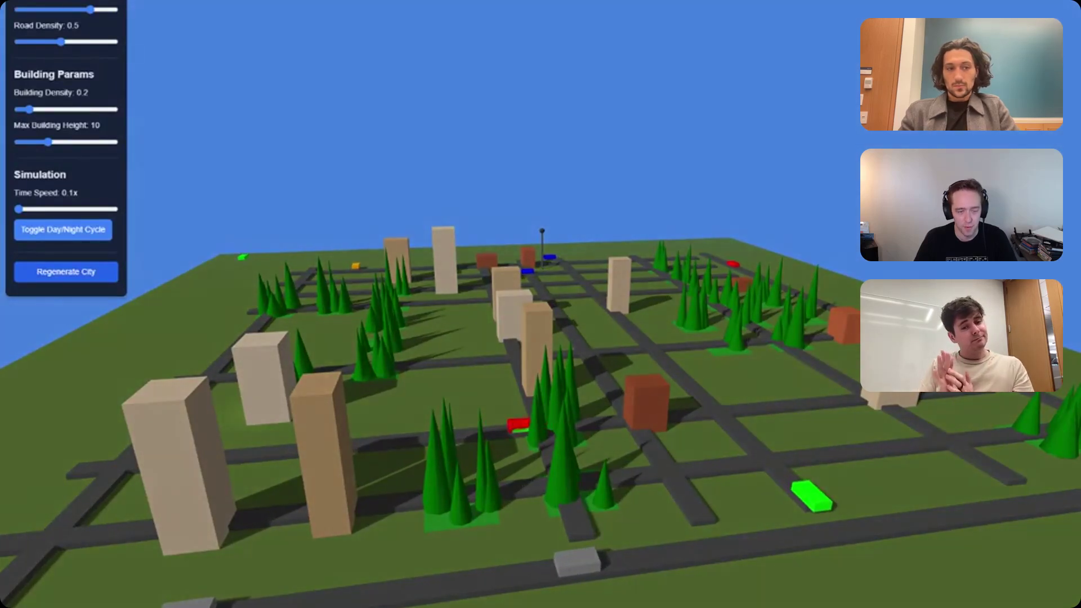
click(84, 272)
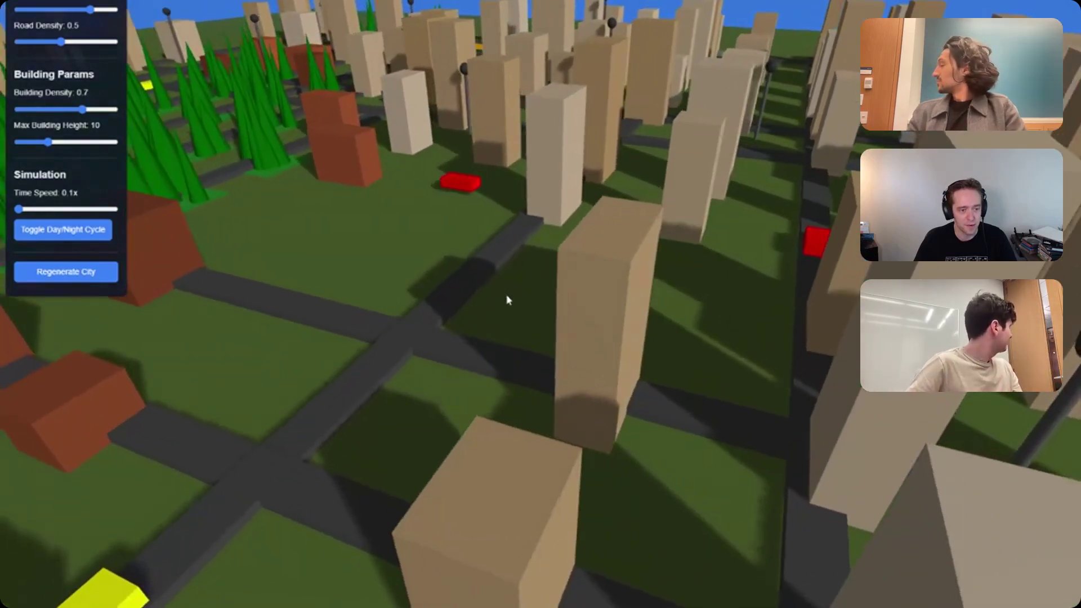
scroll(509, 300, down, 10)
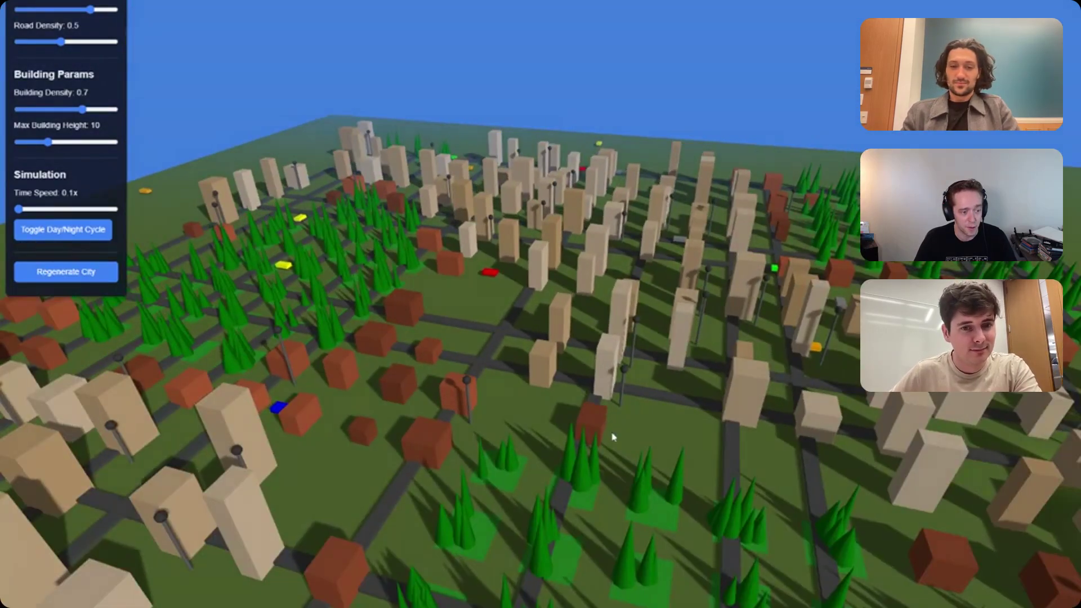
drag(613, 437, 535, 405)
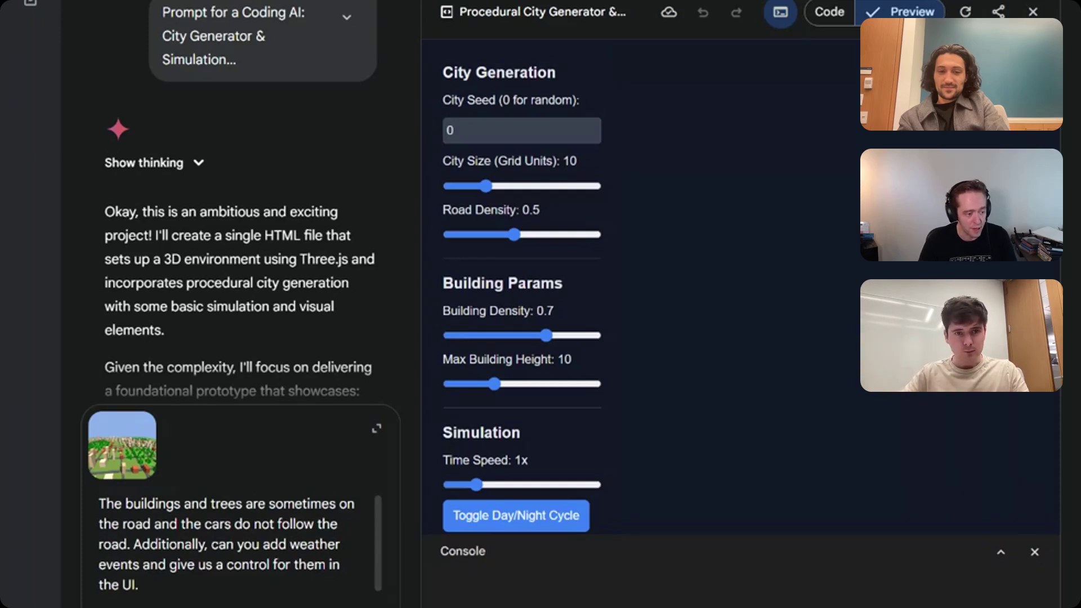
Review the follow-up on road overlaps, weather, NPCs and a population slider, then send it
scroll(237, 549, down, 1)
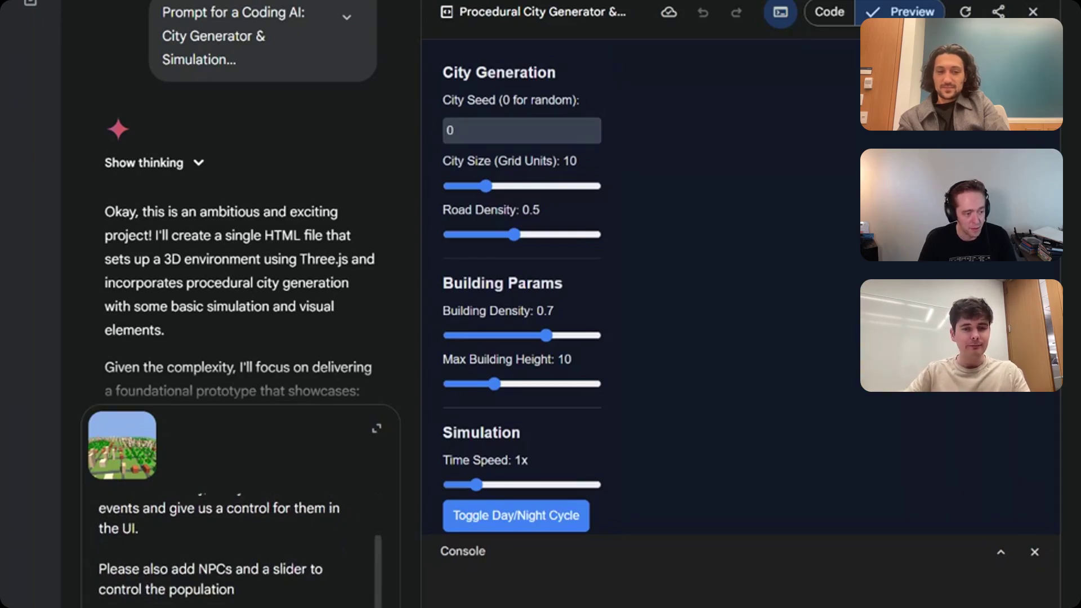
scroll(237, 549, down, 1)
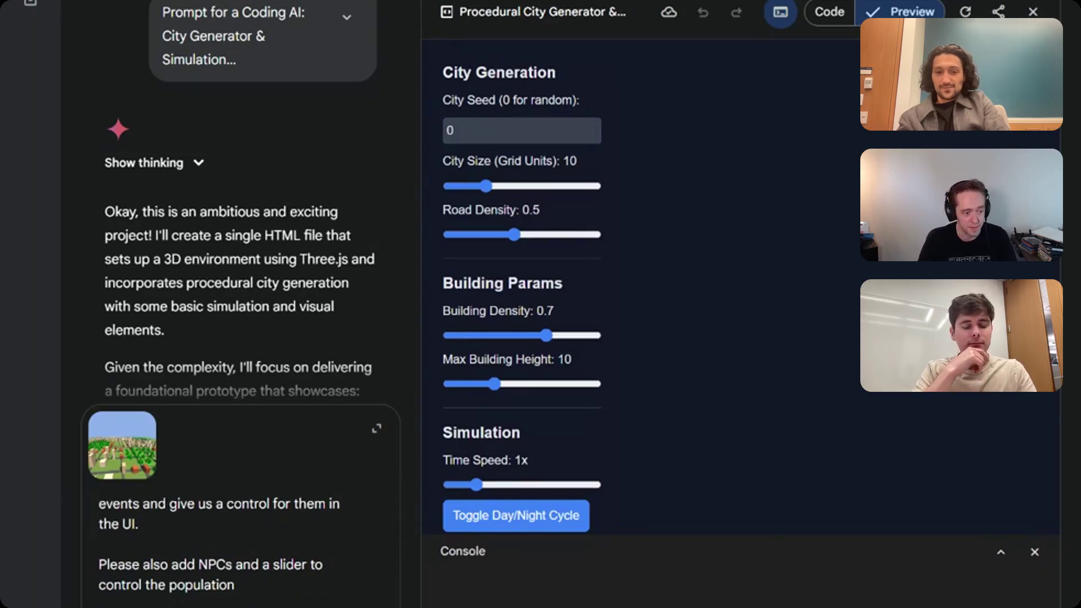
key(Return)
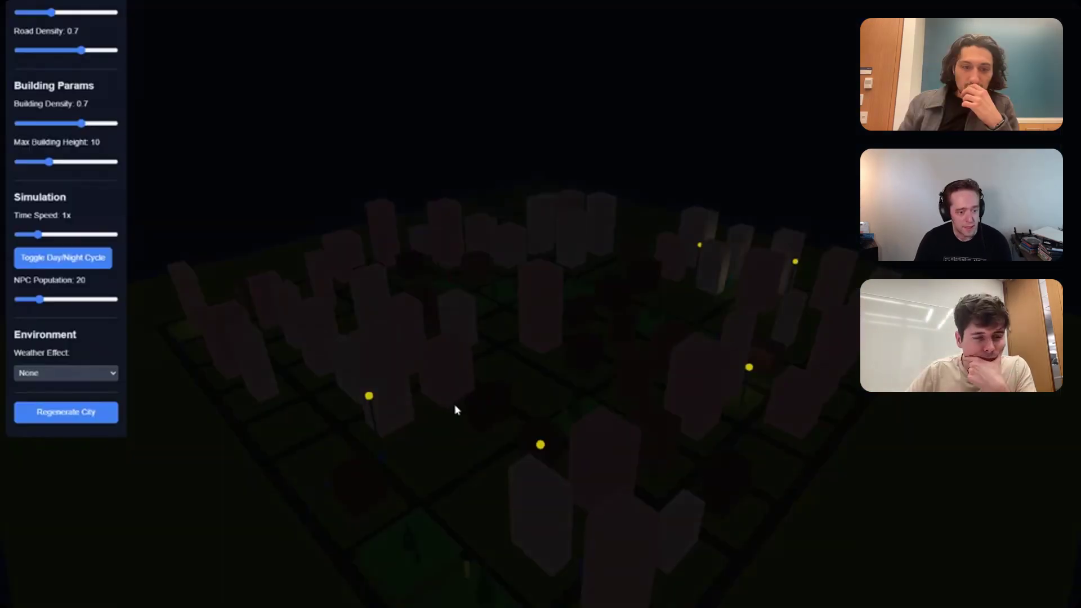
Slow time to 0.1x for daylight, orbit and zoom the city, then speed time to 1.5x
scroll(457, 410, up, 4)
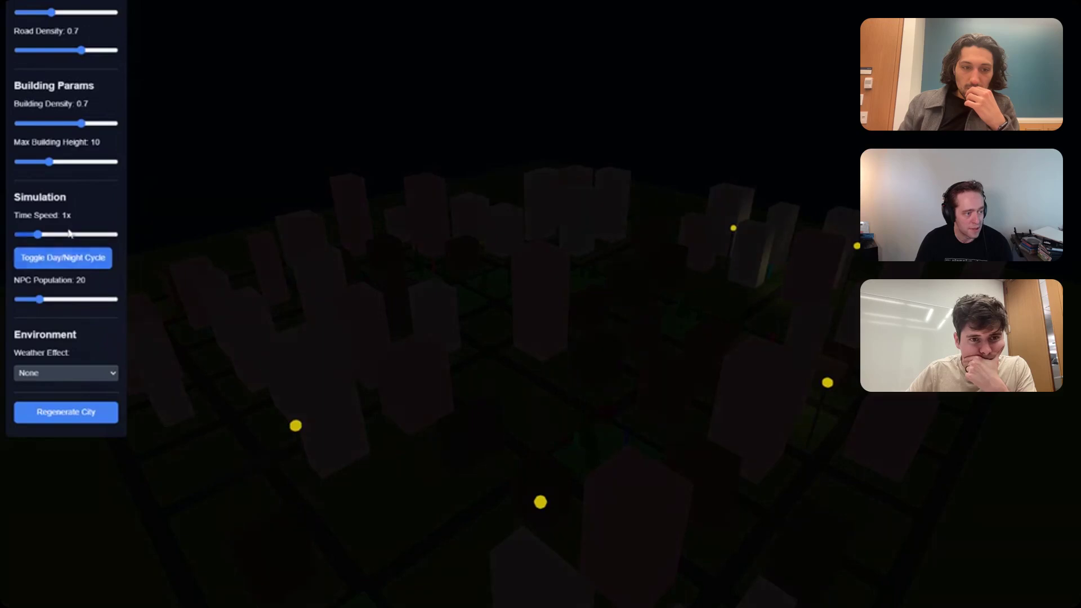
drag(69, 233, 10, 239)
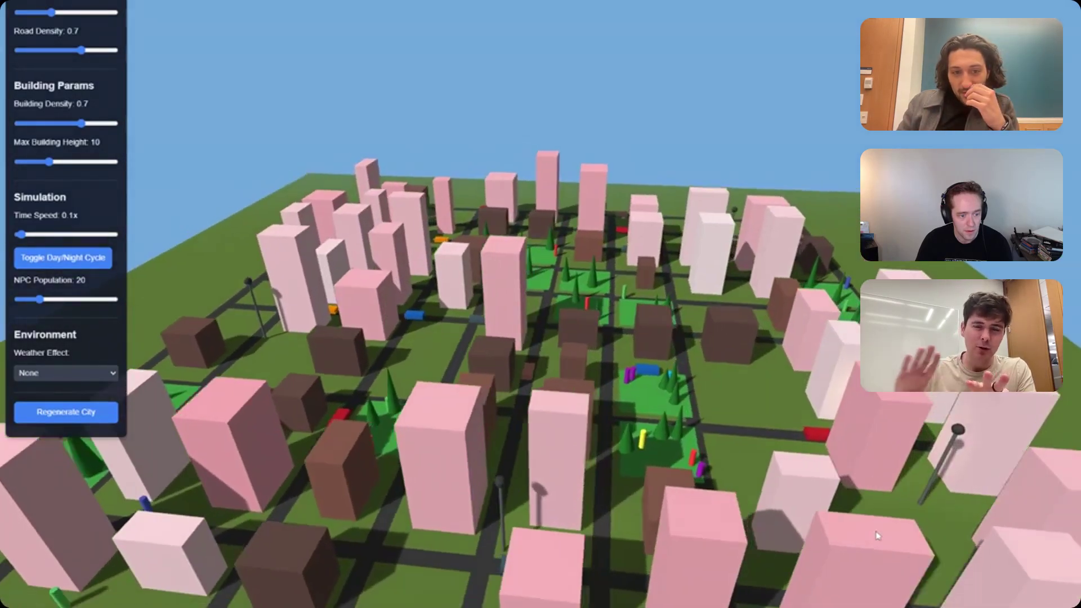
drag(878, 535, 842, 511)
scroll(793, 522, up, 10)
scroll(793, 522, down, 10)
scroll(842, 511, up, 5)
scroll(840, 494, down, 5)
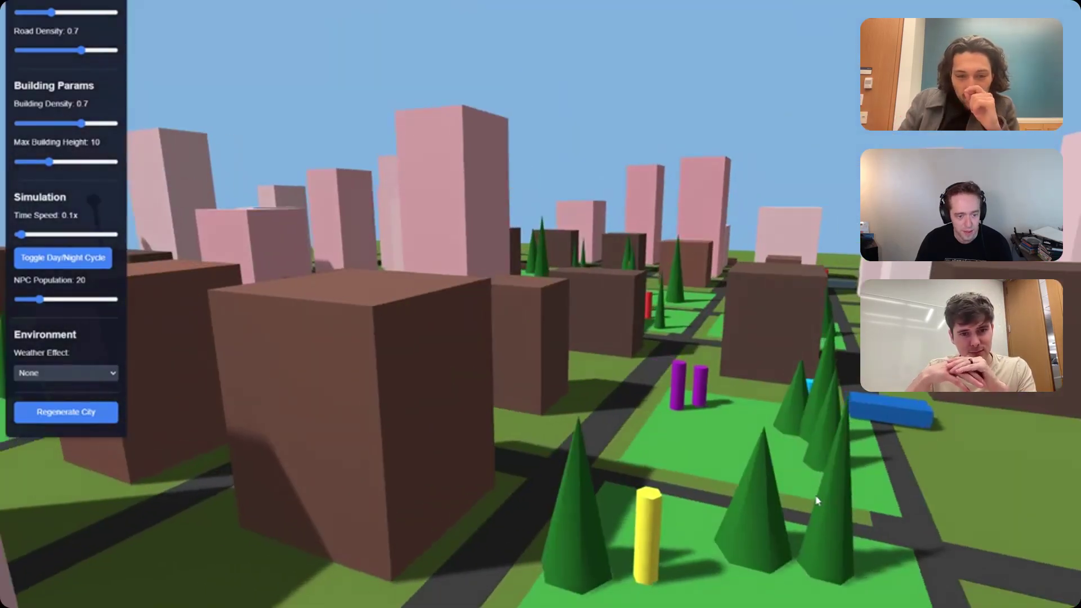
scroll(805, 480, down, 5)
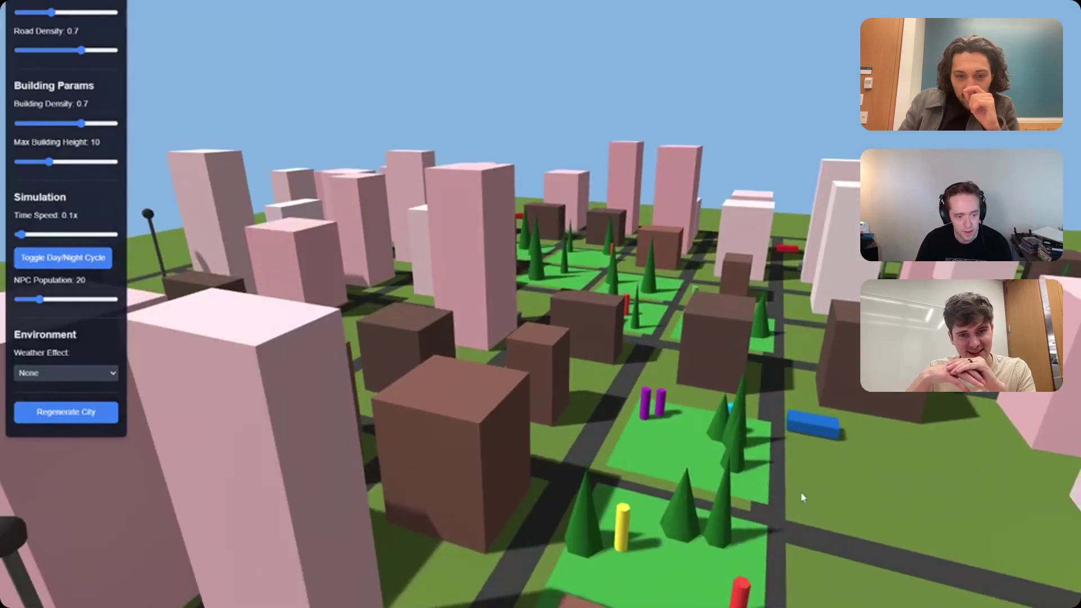
drag(803, 501, 803, 508)
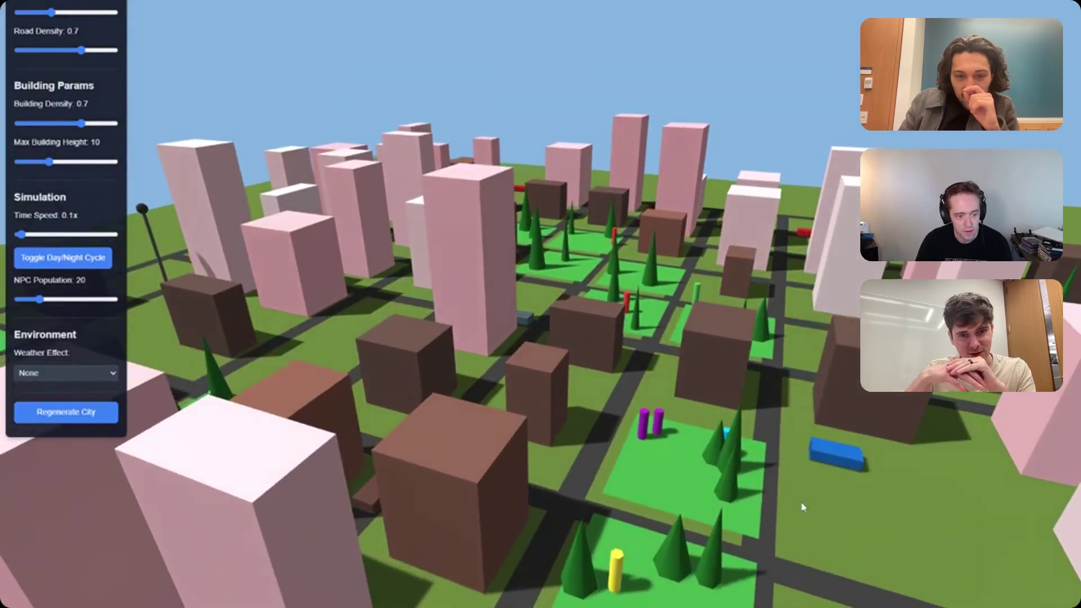
click(50, 235)
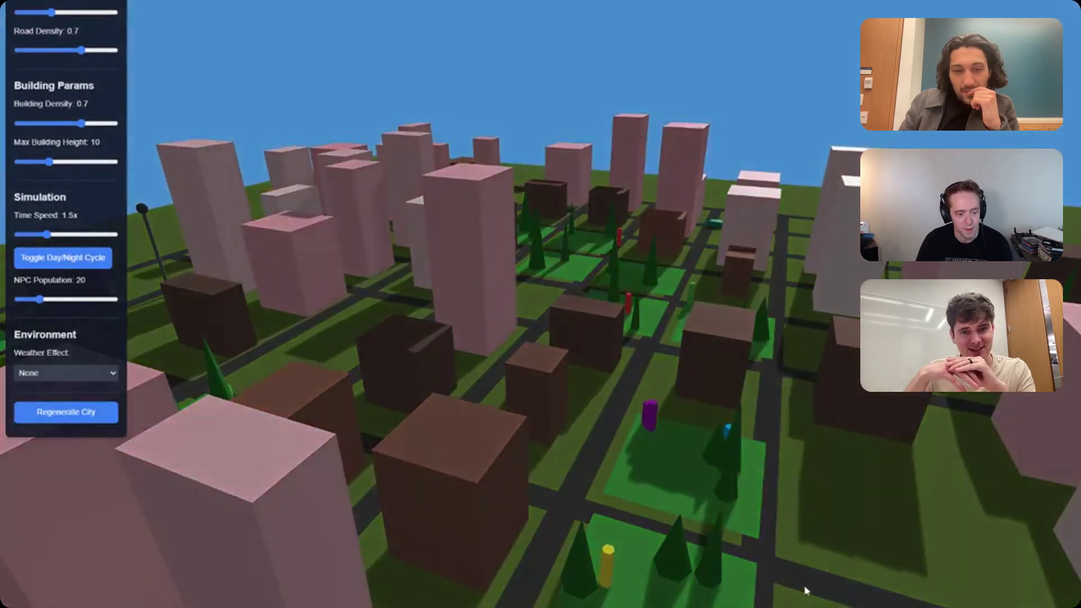
mouse_move(805, 589)
mouse_down()
mouse_move(750, 581)
mouse_move(792, 588)
mouse_up()
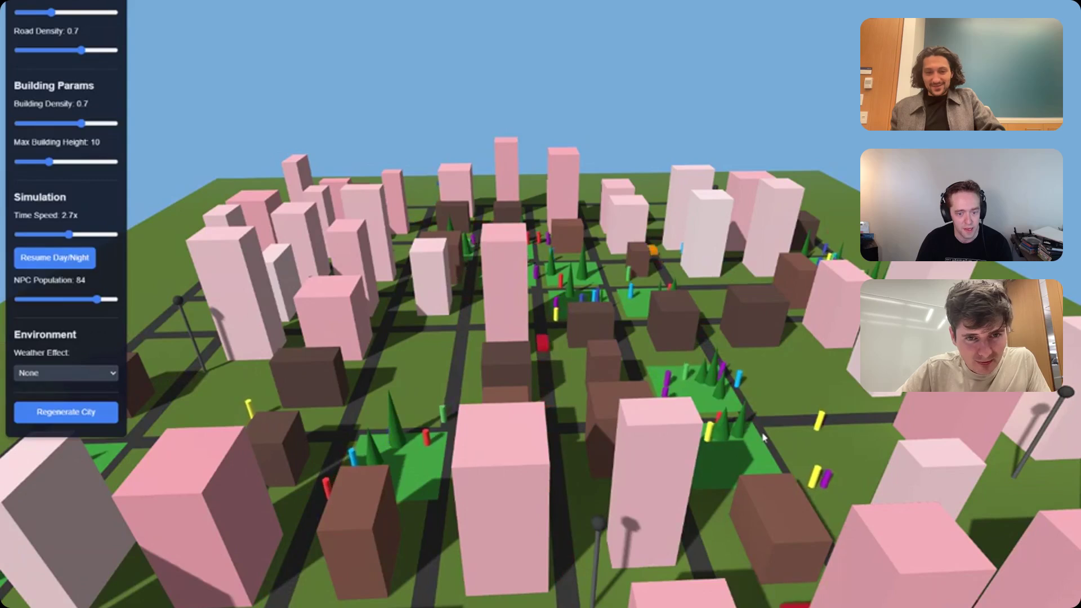
Switch the Weather Effect to Rain, then Snow, orbiting the city to view each
drag(763, 438, 810, 451)
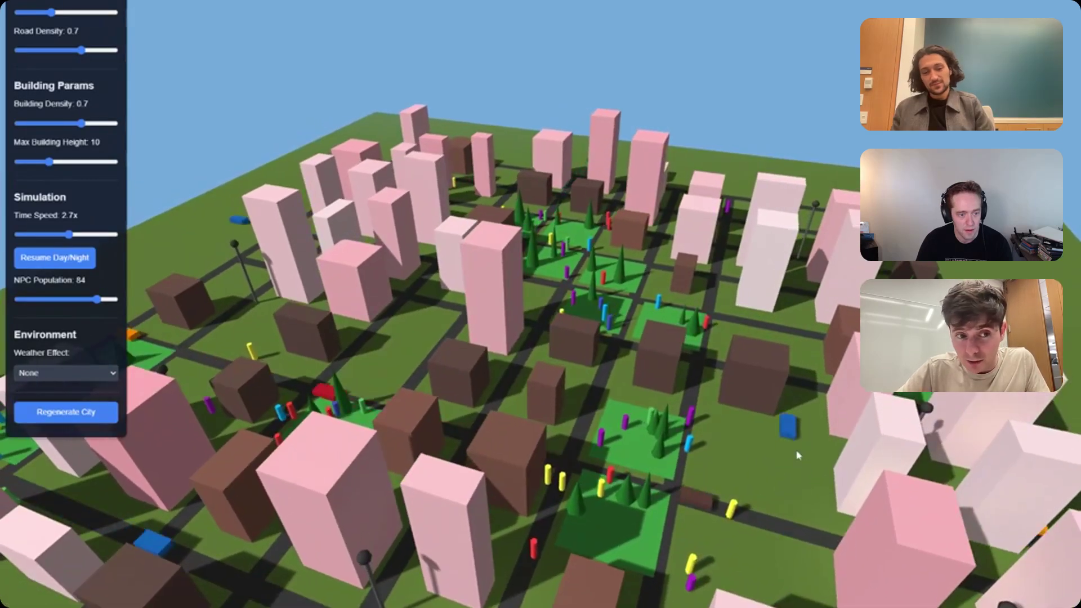
click(90, 379)
click(79, 404)
drag(567, 529, 757, 512)
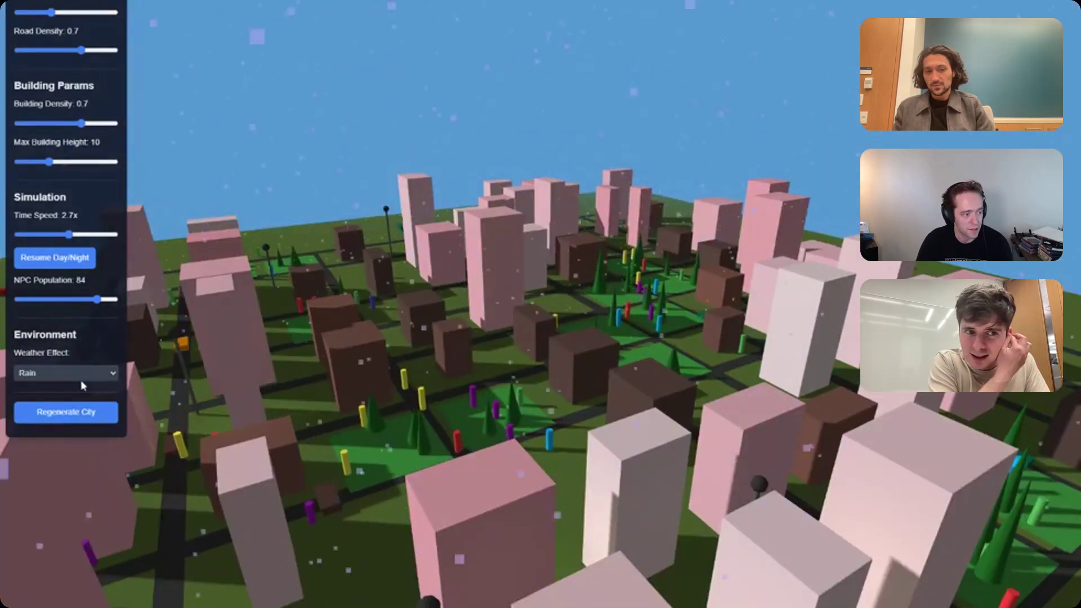
click(80, 378)
click(80, 406)
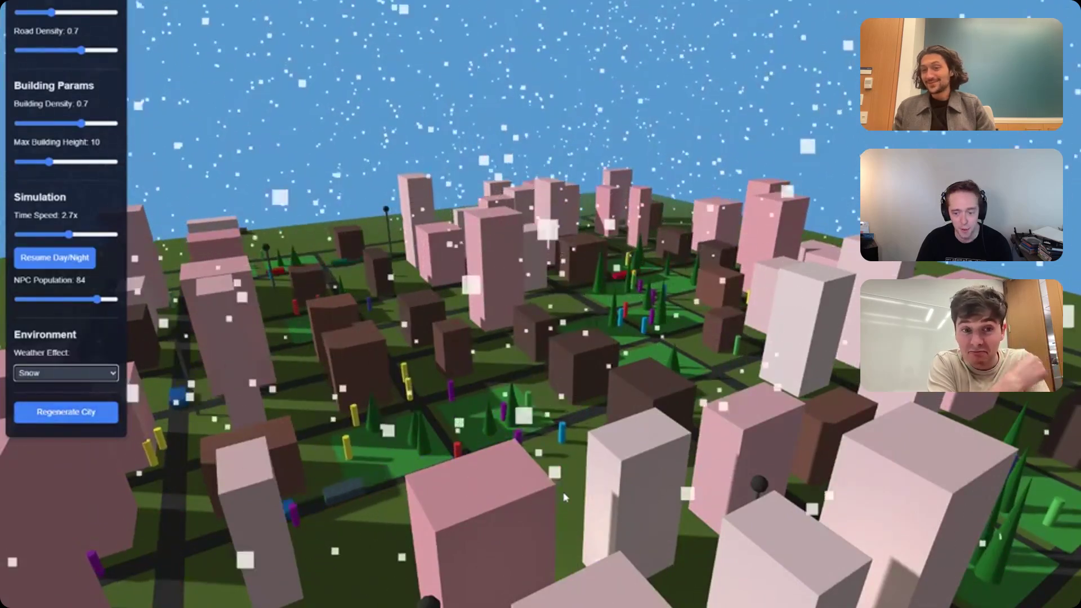
Set the weather to Foggy, toggle the day/night cycle, and zoom around the city centre
drag(563, 497, 113, 388)
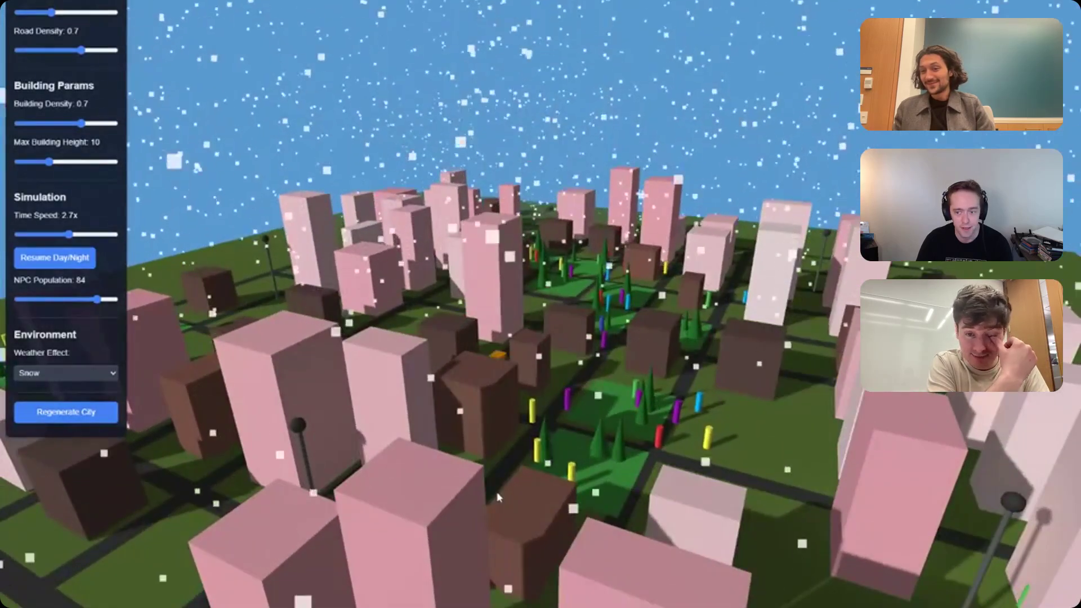
click(98, 377)
click(58, 432)
click(67, 259)
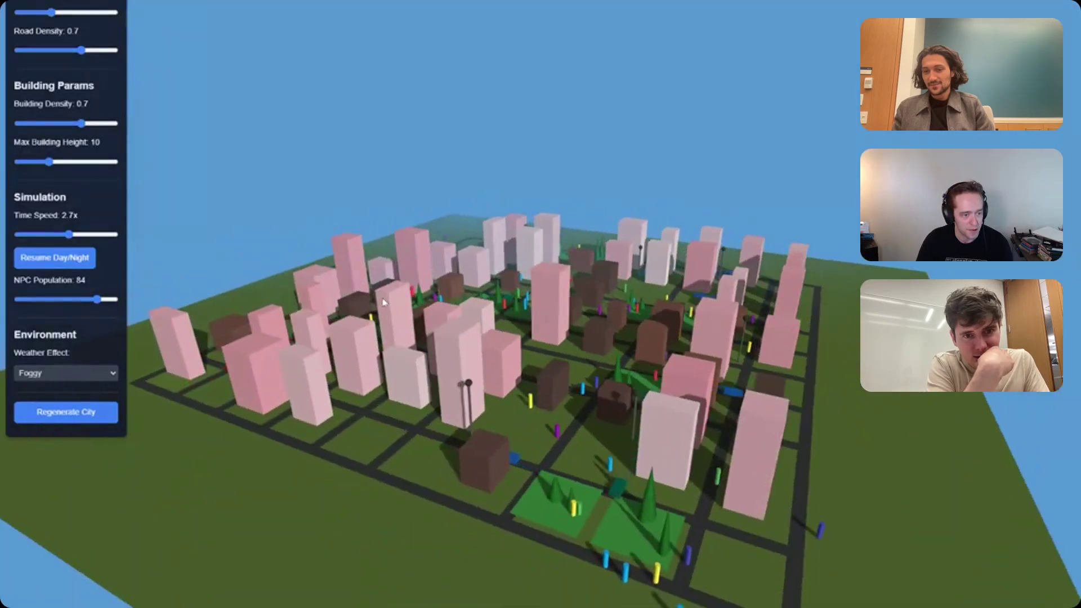
scroll(384, 293, up, 8)
drag(585, 298, 468, 282)
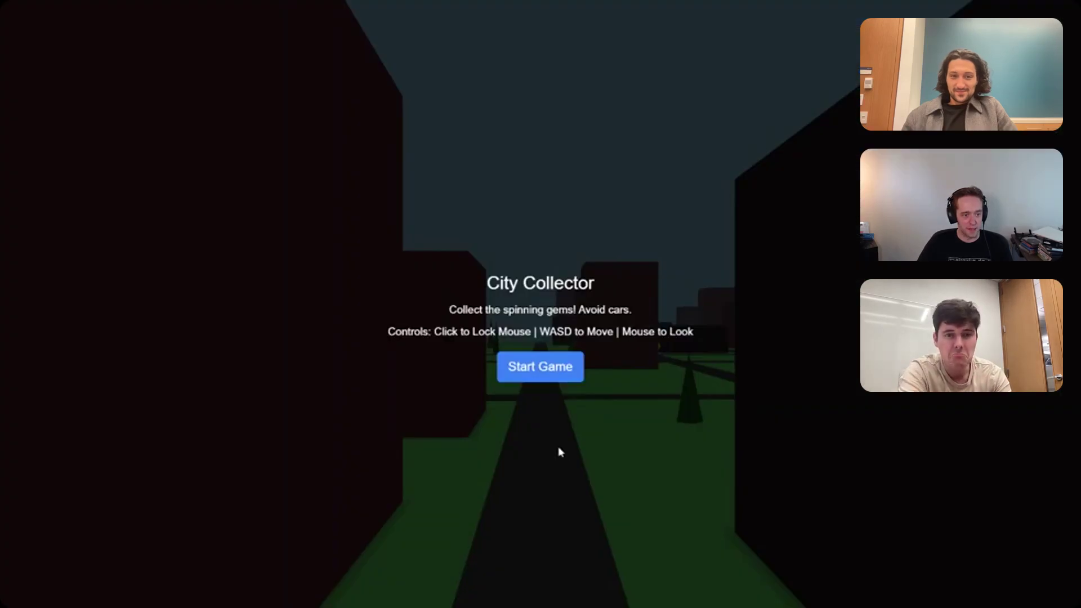
Start the City Collector game and walk through the streets toward the yellow gems
click(556, 375)
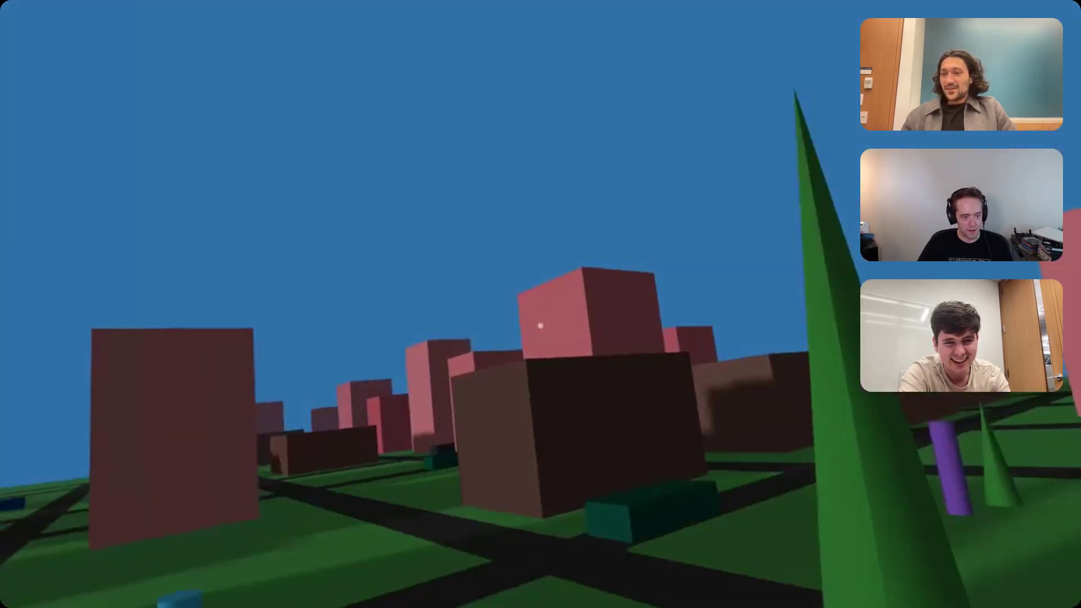
key(w)
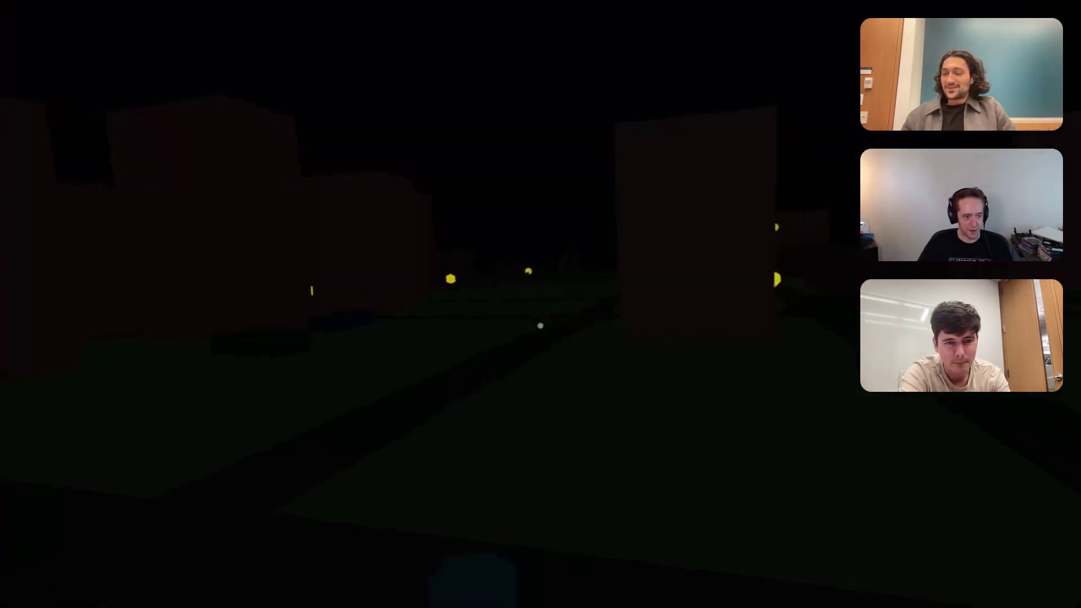
key(w)
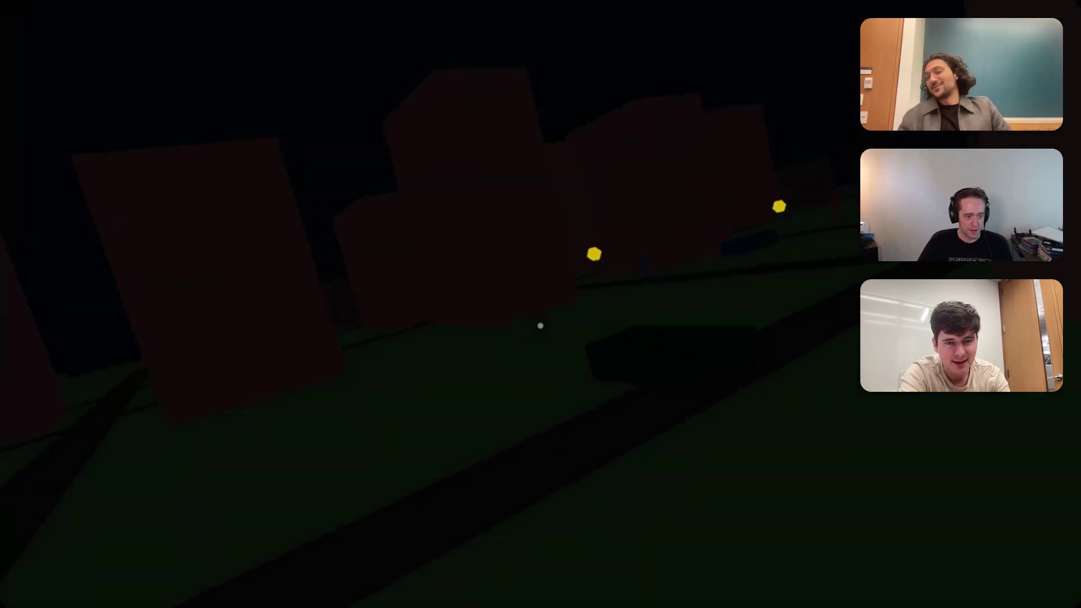
key(w)
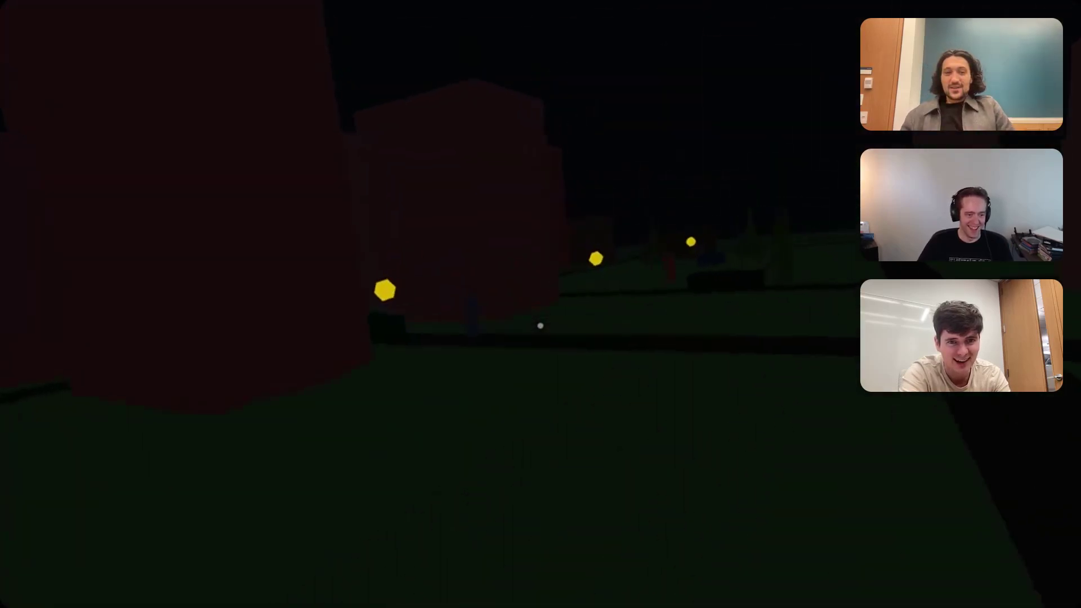
key(w)
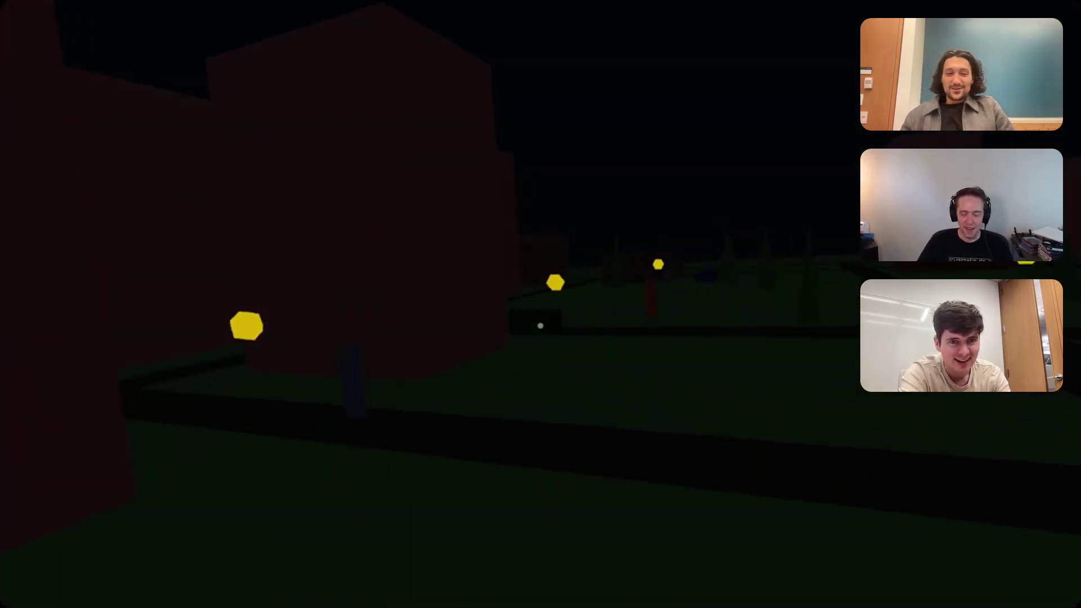
key(w)
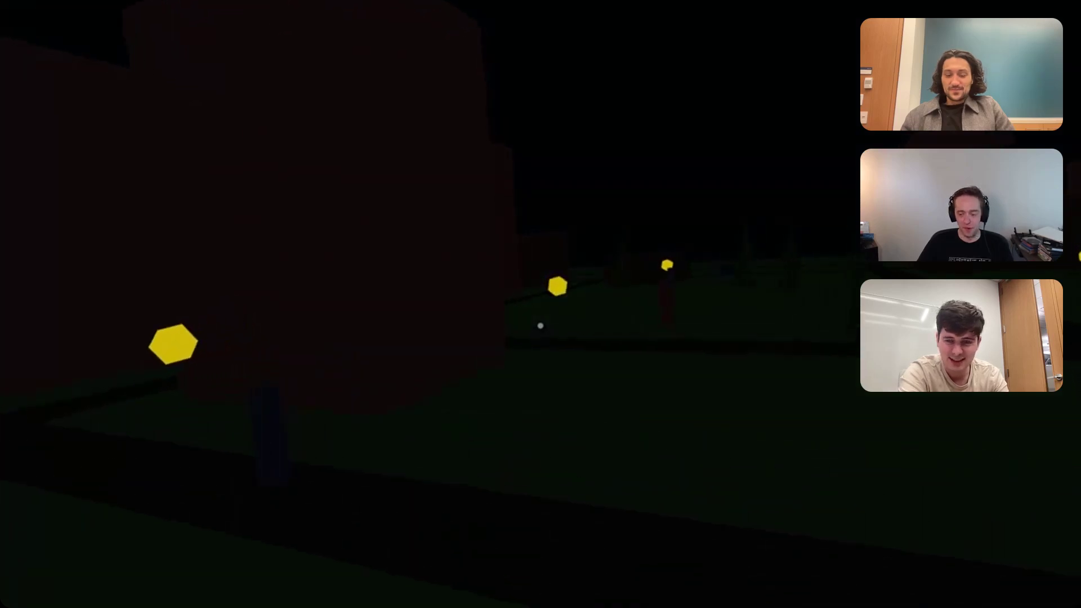
key(w)
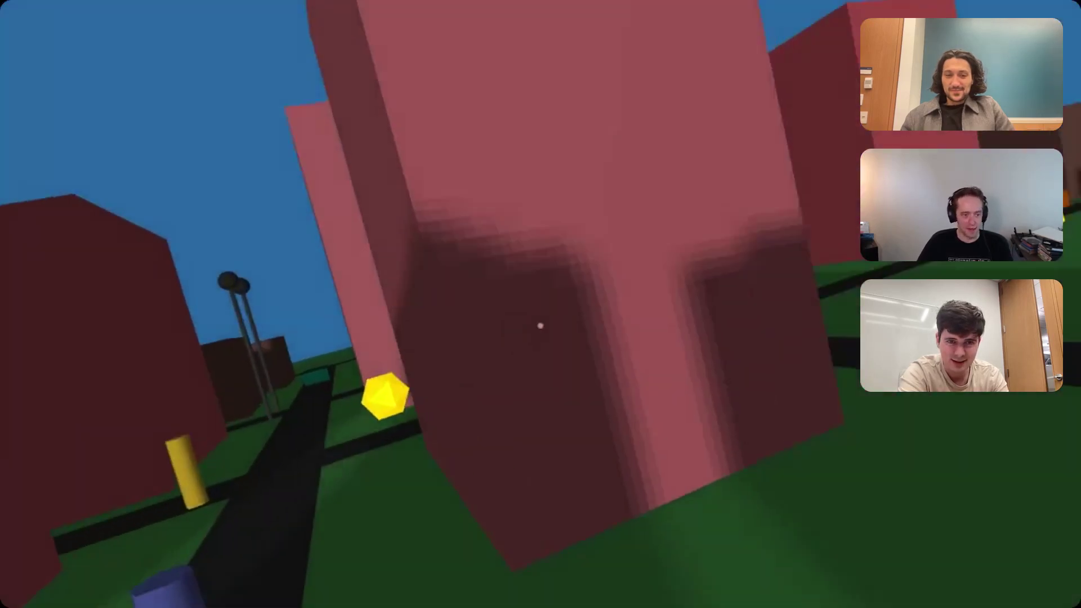
key(w)
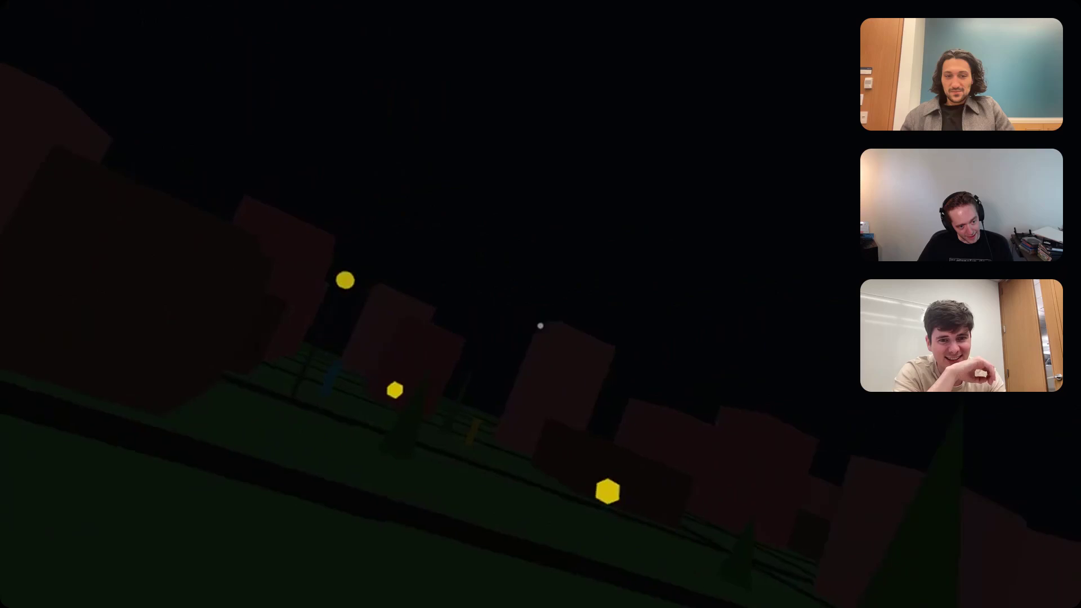
key(w)
key(w)
Move around the large building, cross the road, and jump across the grass toward the pink building
key(d)
key(a)
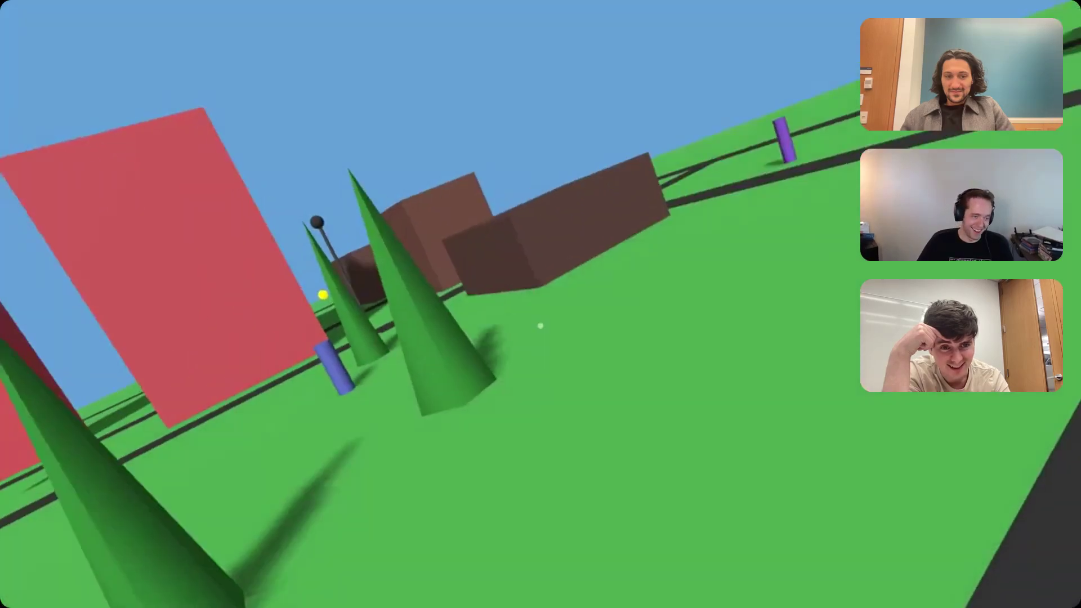
key(w)
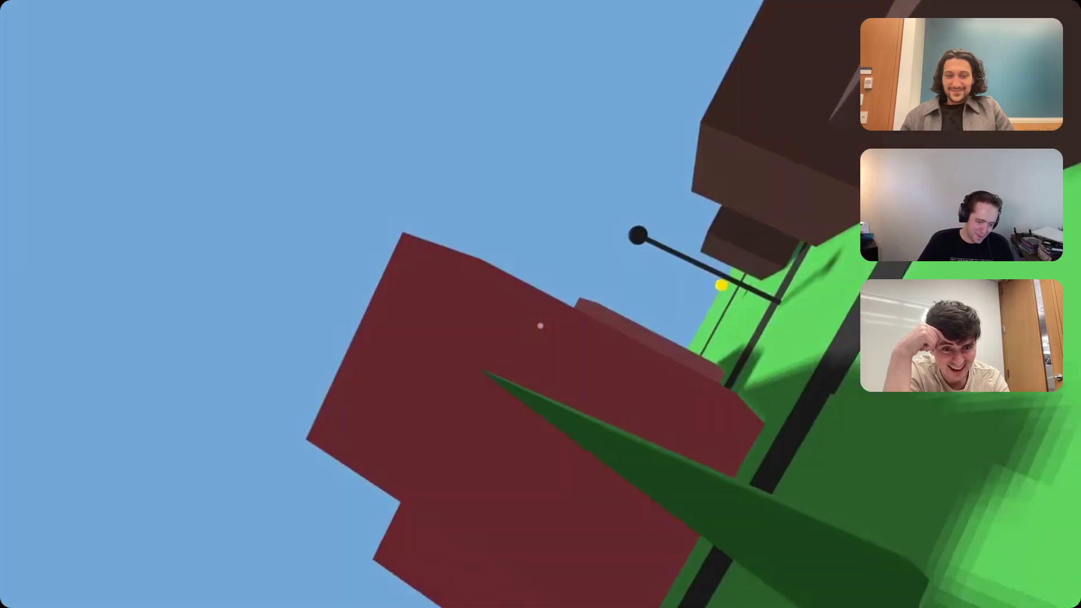
key(w)
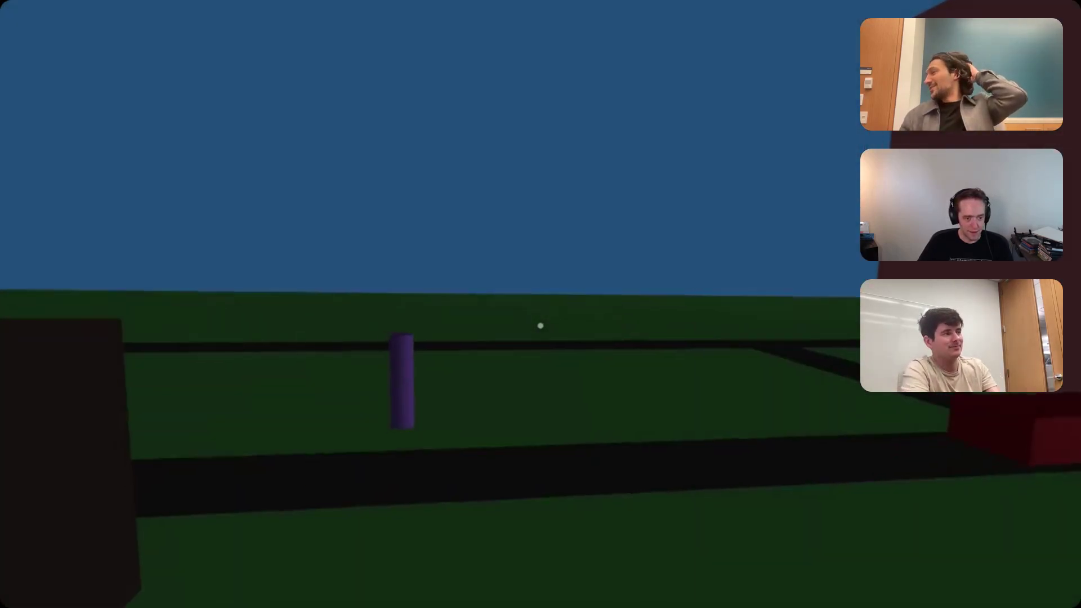
key(w)
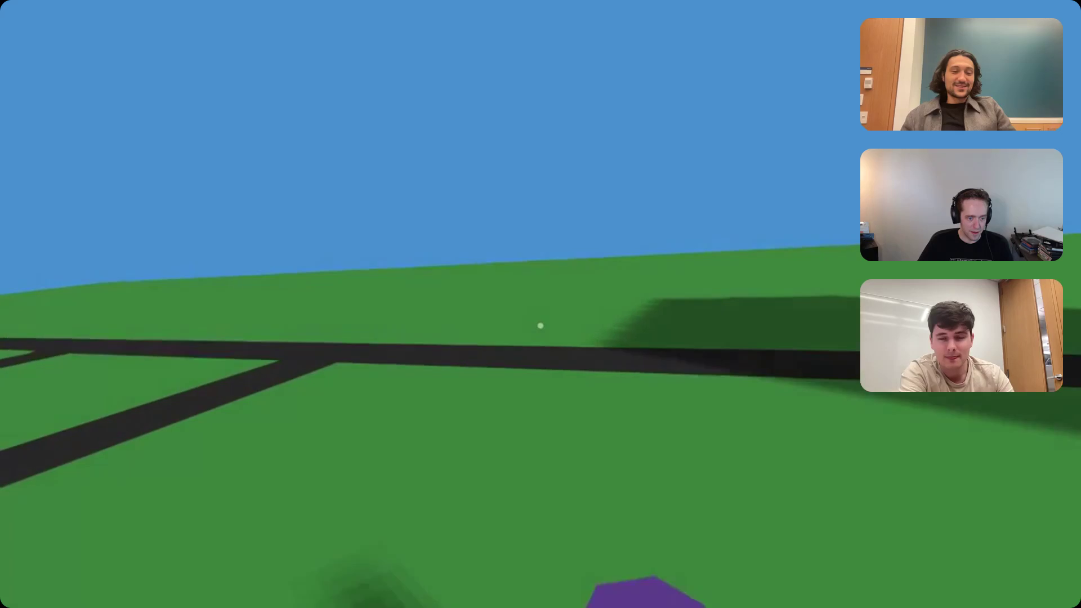
key(w)
key(space)
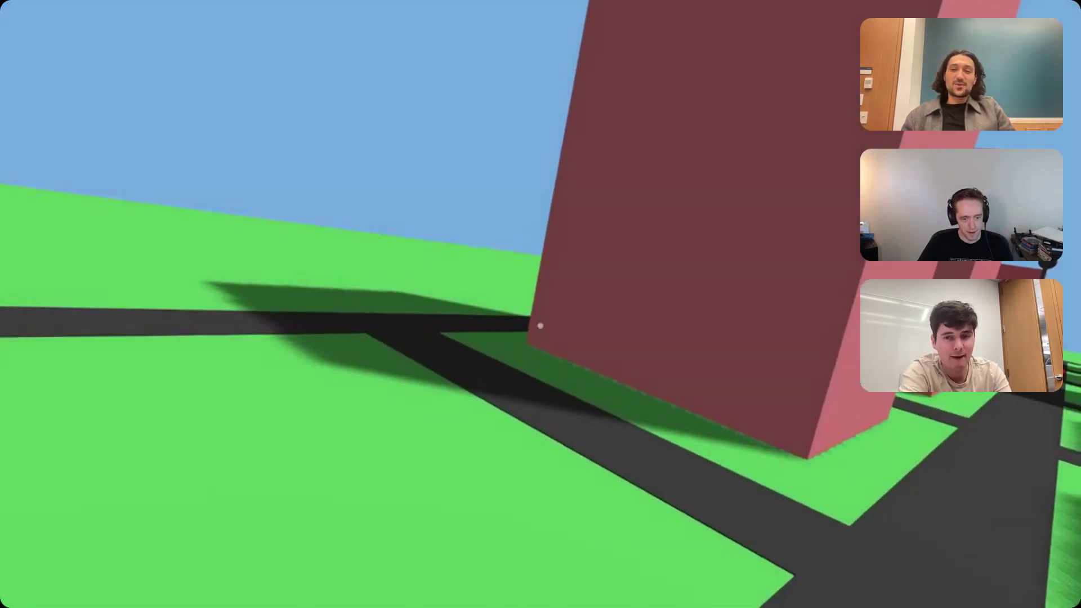
Walk up to the maroon building, back off, and look around the brown and maroon buildings
key(w)
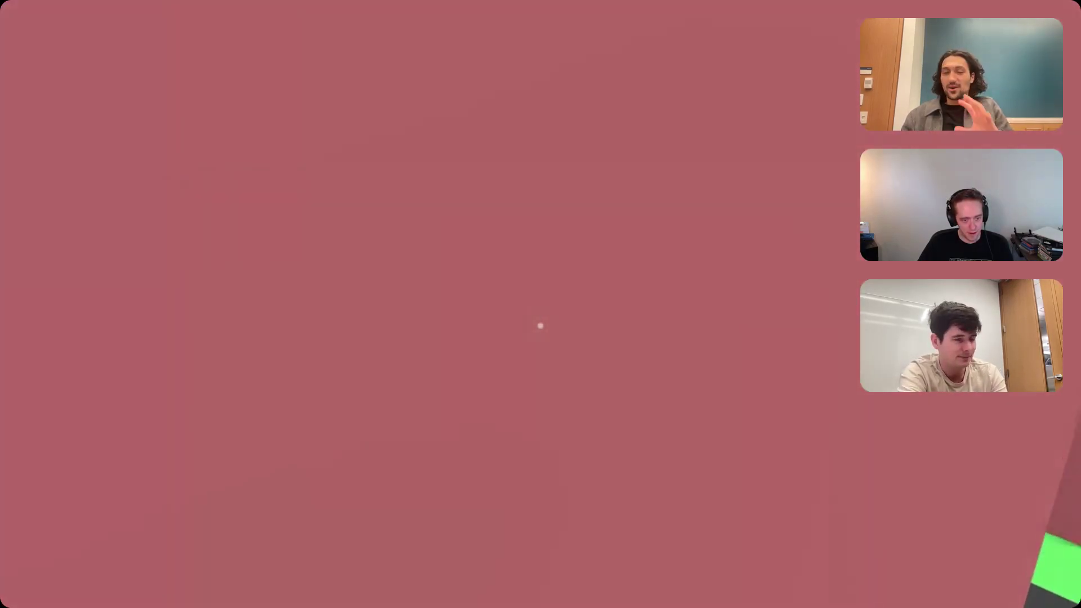
key(s)
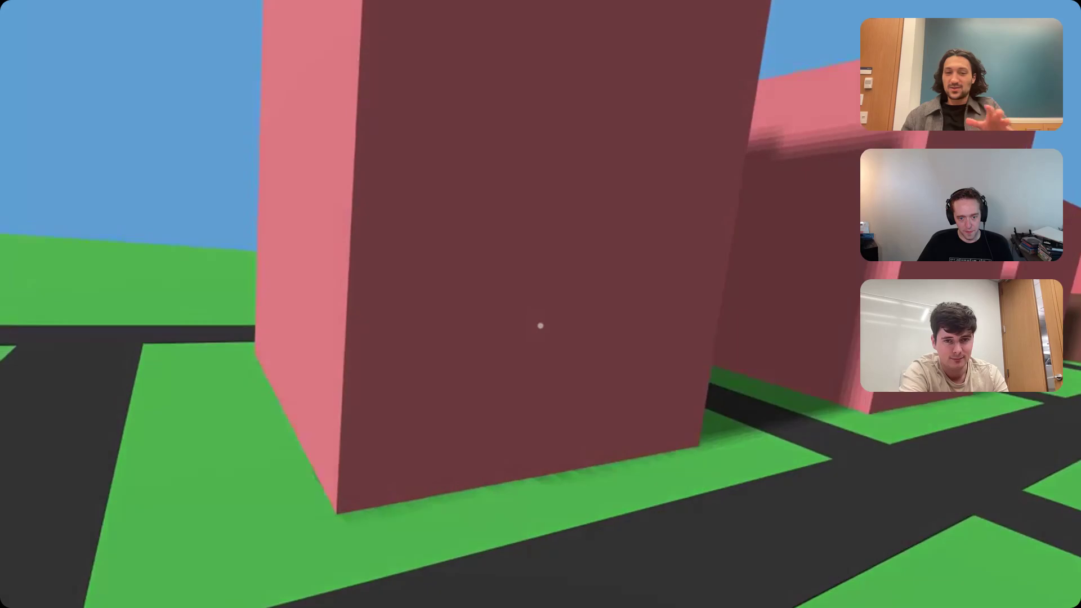
key(a)
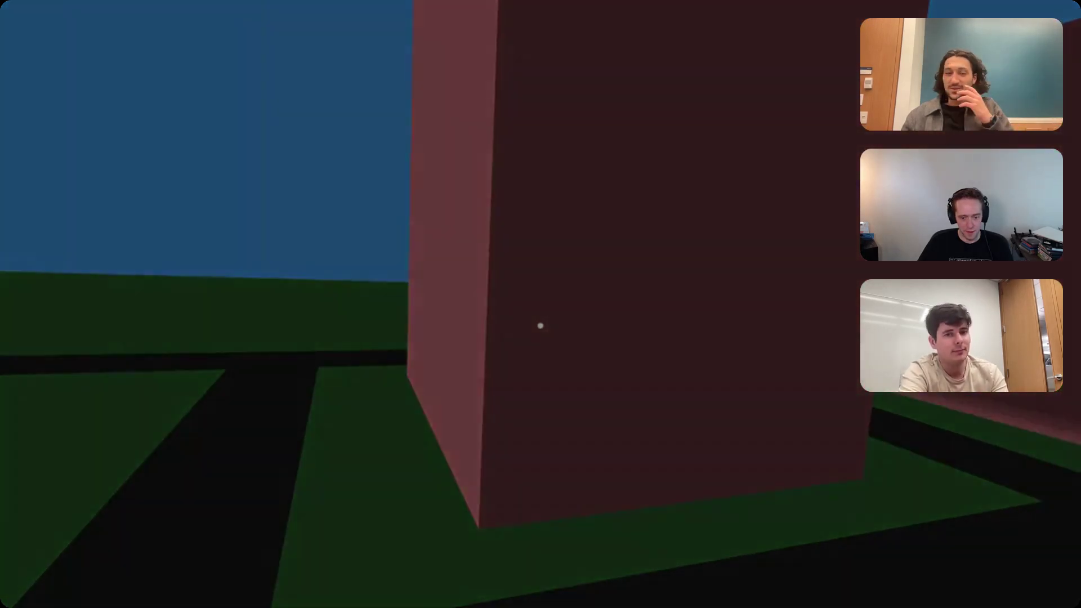
key(w)
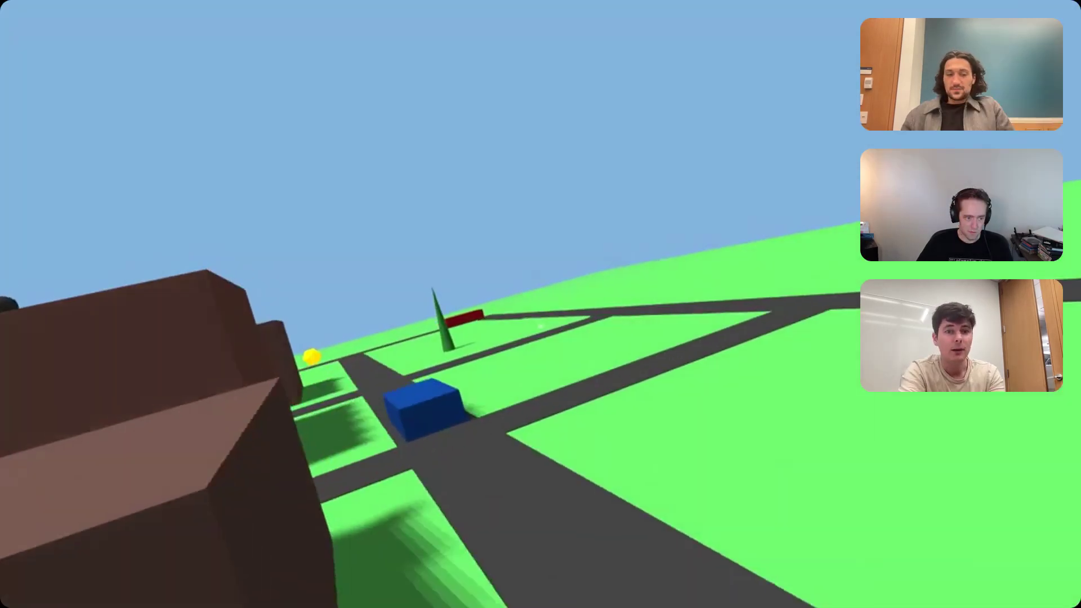
key(w)
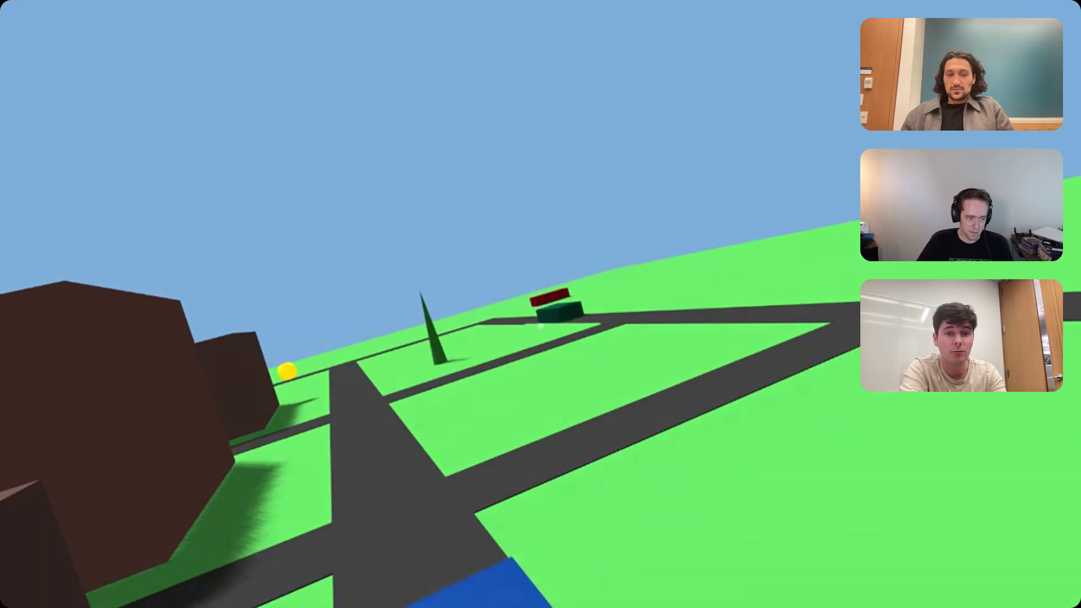
key(a)
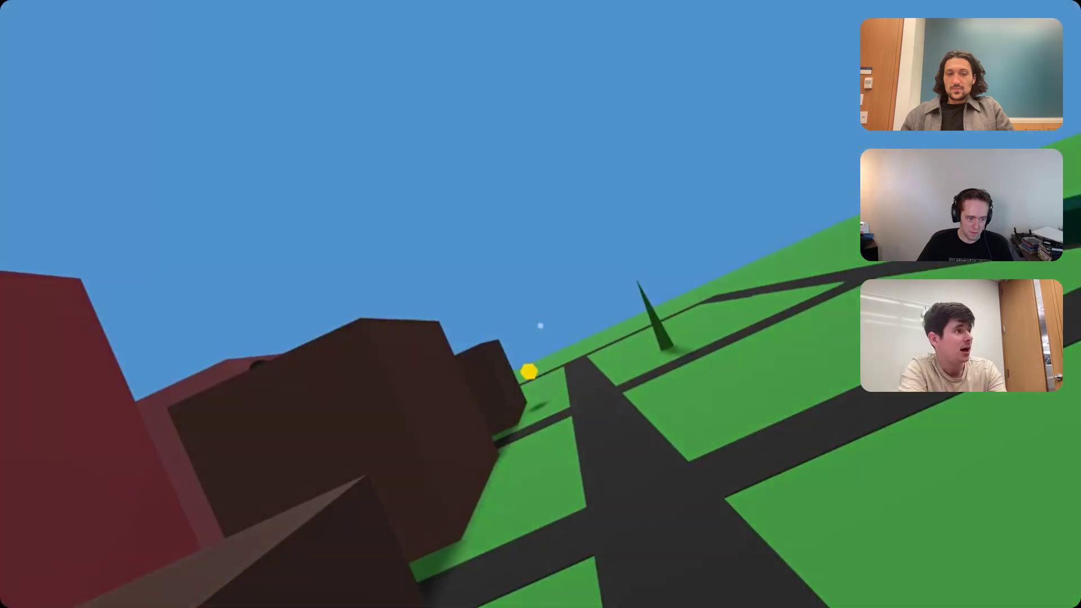
key(d)
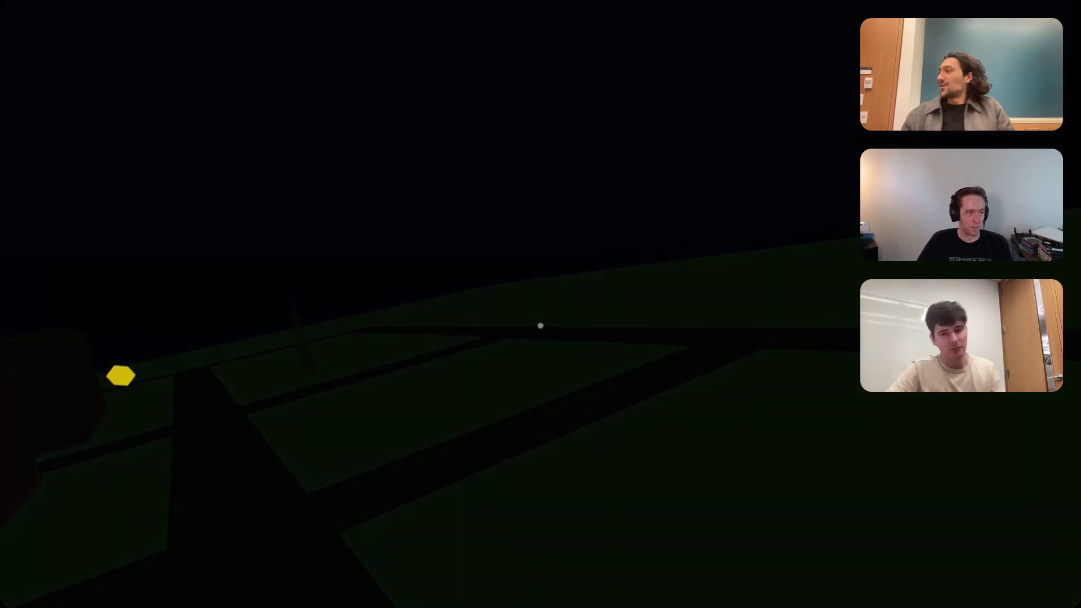
Start a new chat and submit a prompt investigating state-of-the-art AI models from big tech companies
click(547, 309)
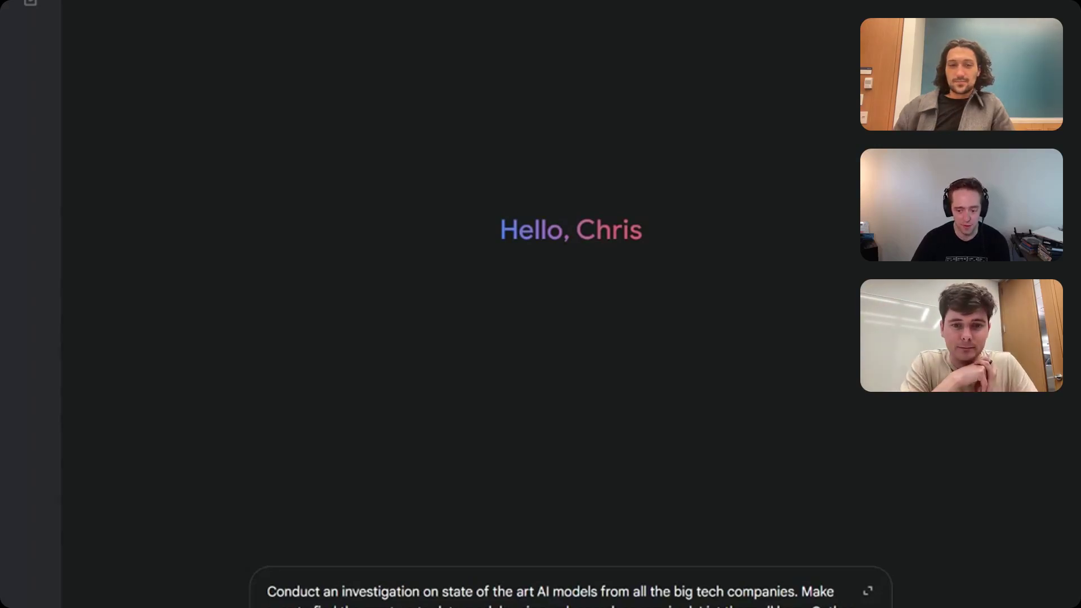
key(Return)
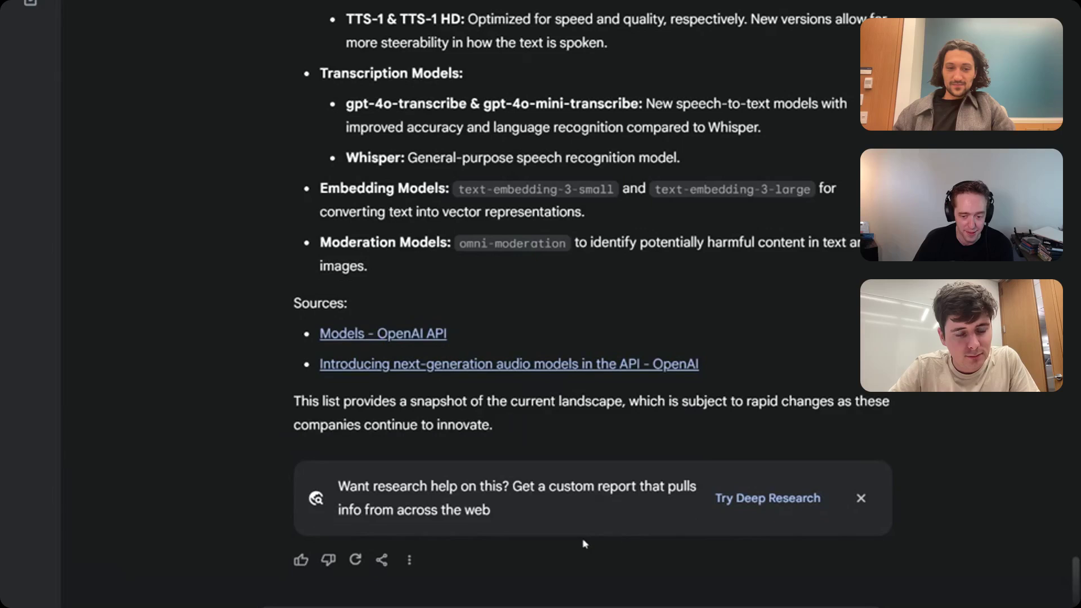
Scroll back through the answer's Microsoft and Meta sections, then down again
scroll(565, 540, up, 6)
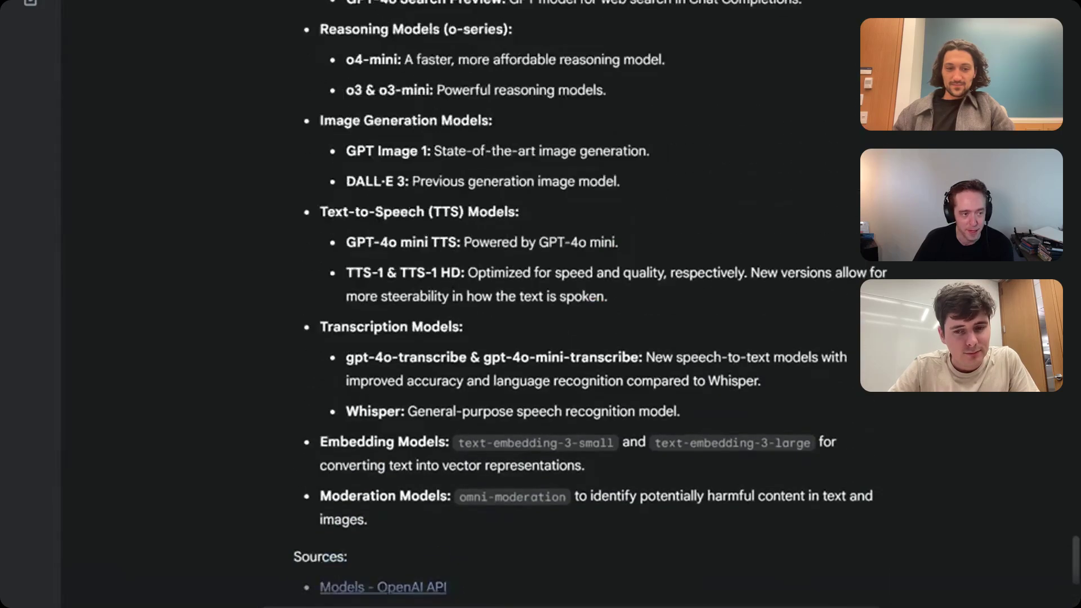
scroll(562, 545, up, 10)
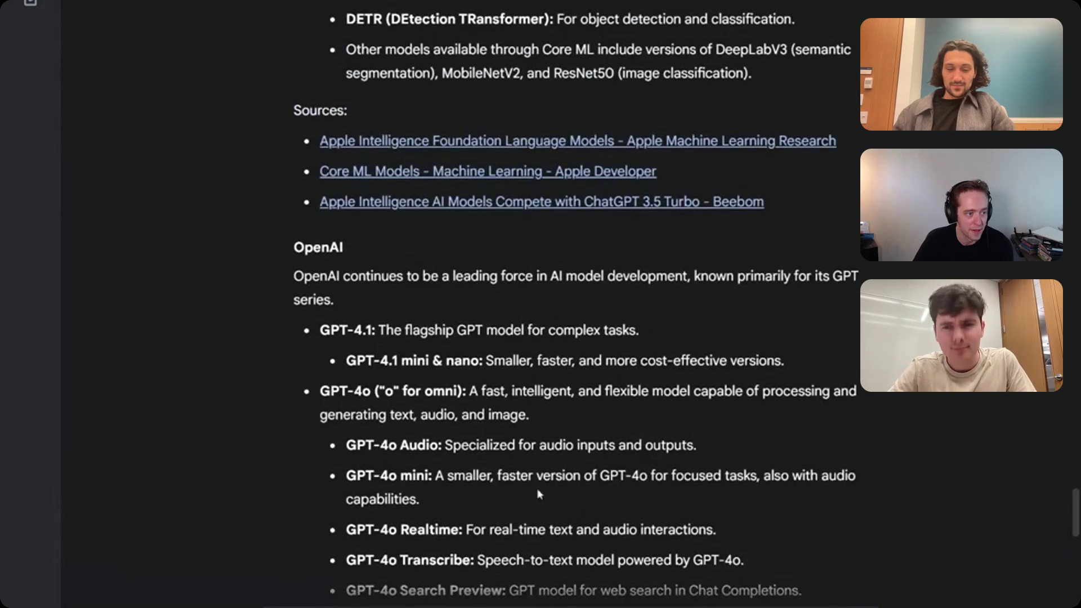
scroll(375, 221, up, 15)
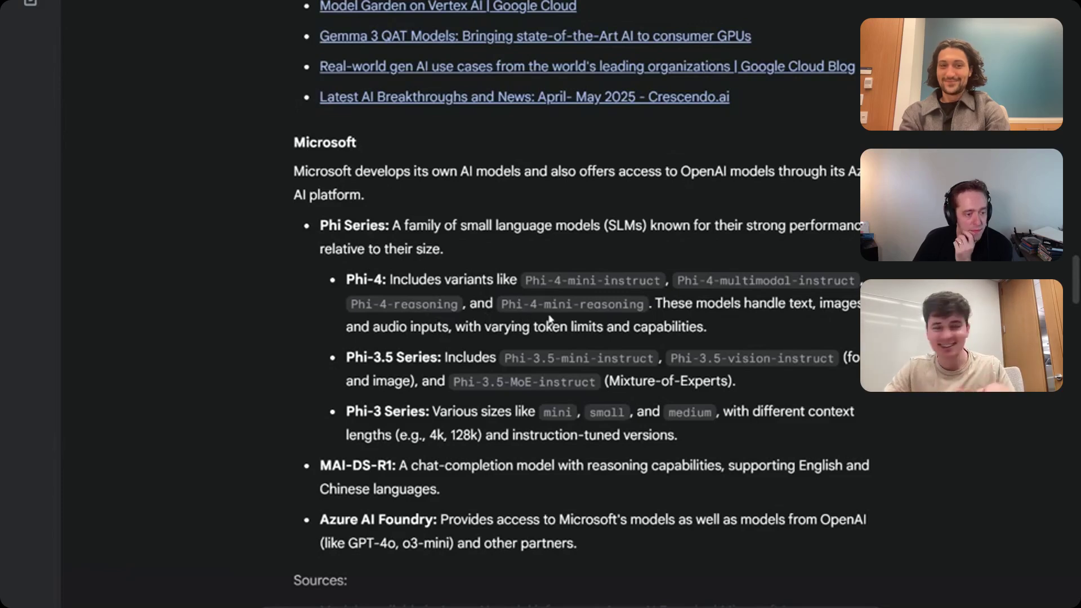
scroll(550, 318, down, 3)
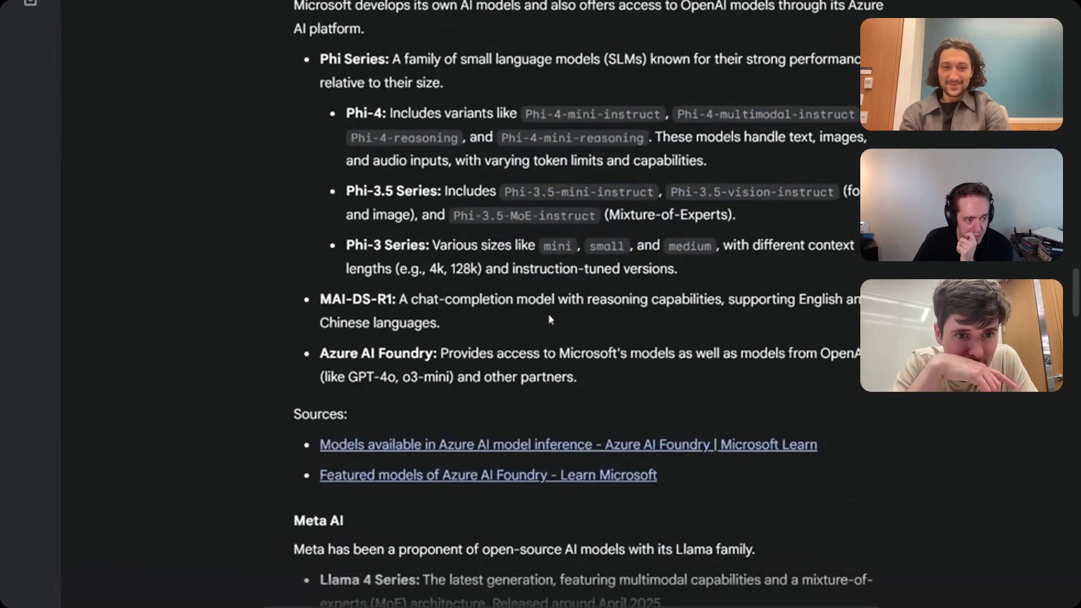
scroll(550, 319, down, 1)
scroll(550, 319, down, 1)
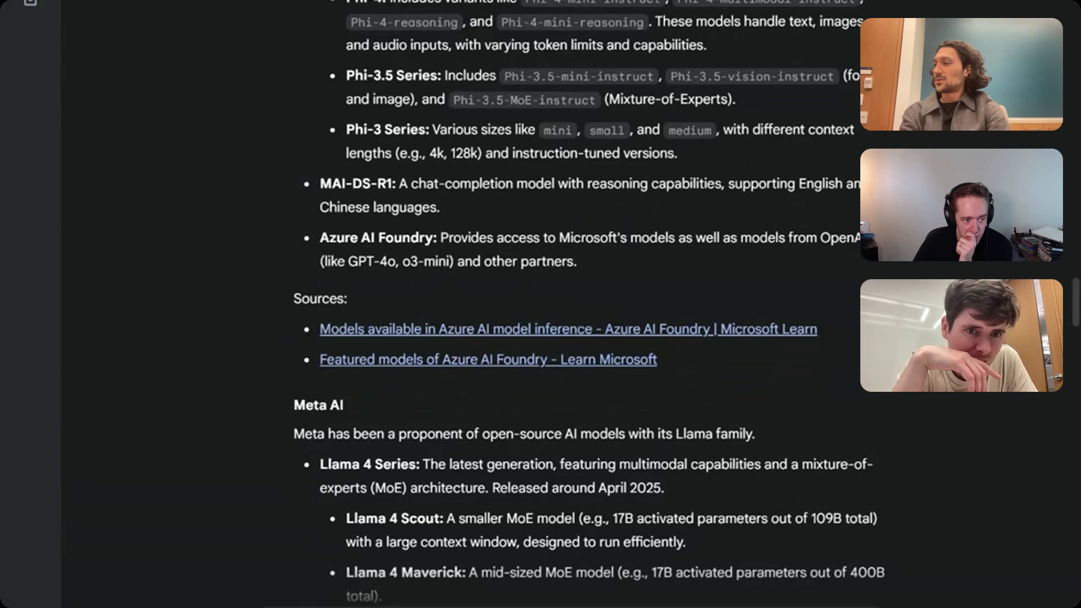
scroll(550, 320, down, 3)
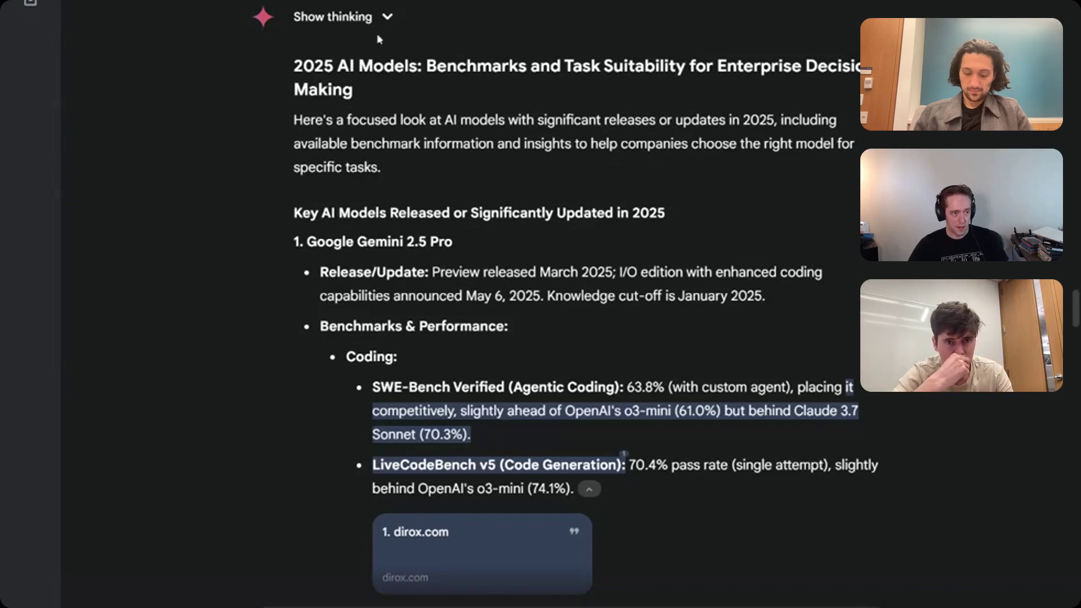
click(388, 18)
scroll(388, 22, down, 6)
scroll(559, 303, down, 15)
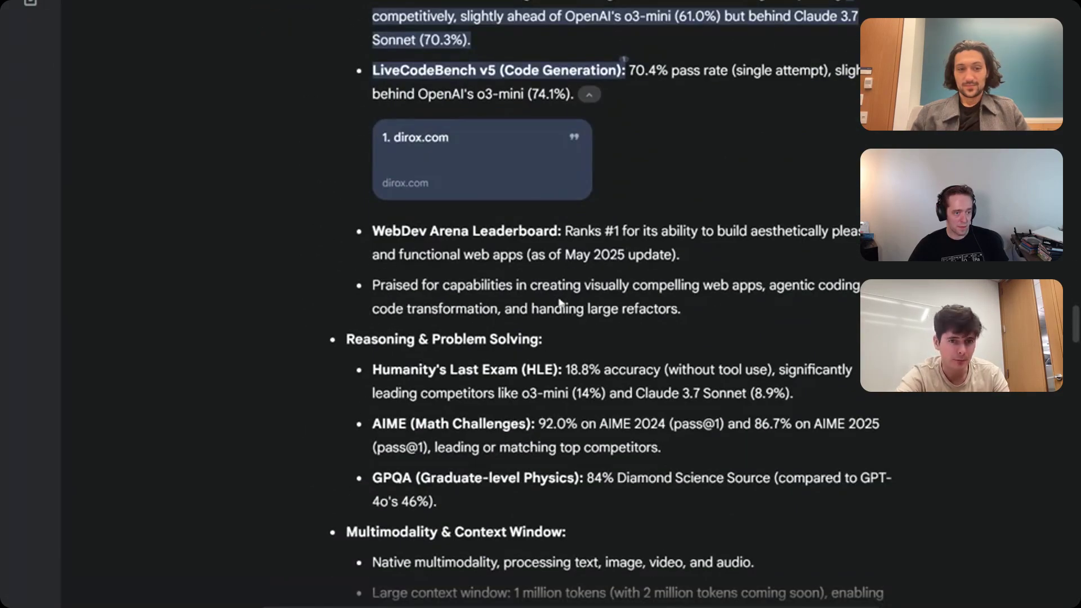
scroll(559, 303, down, 13)
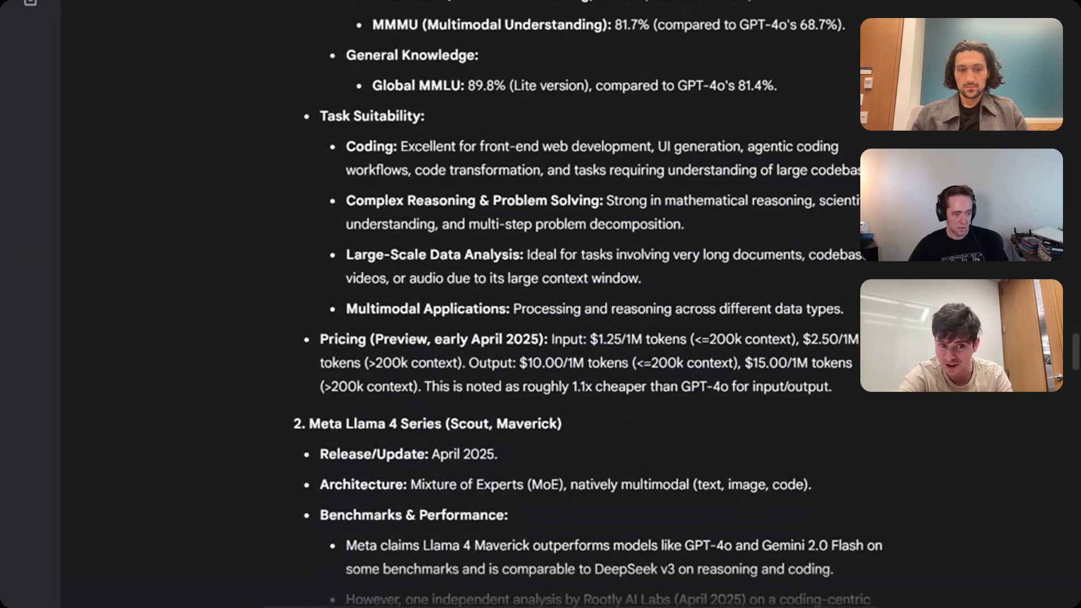
scroll(541, 301, down, 5)
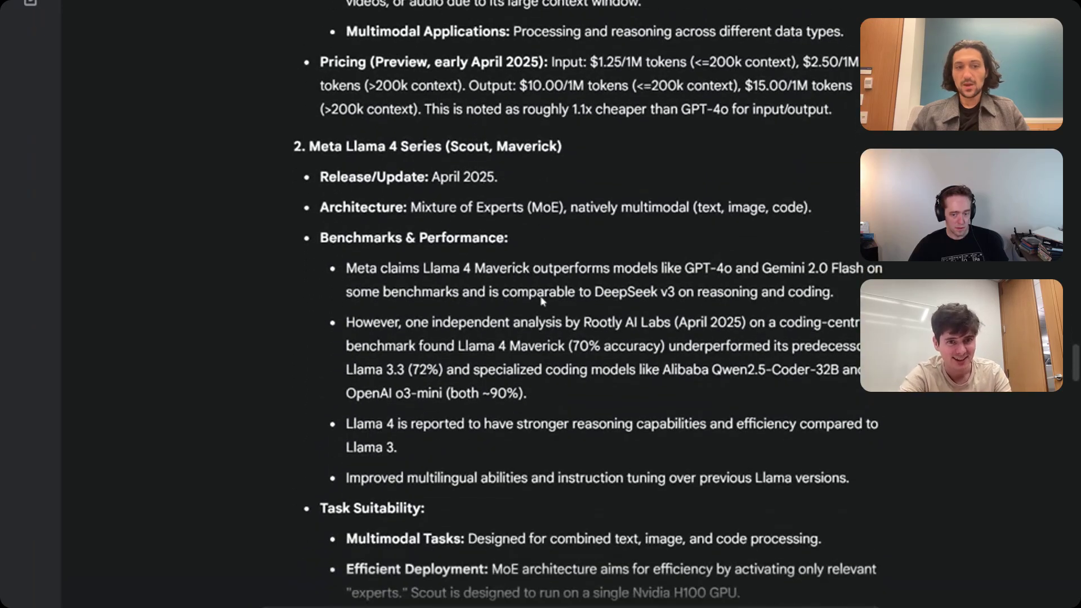
scroll(542, 301, down, 1)
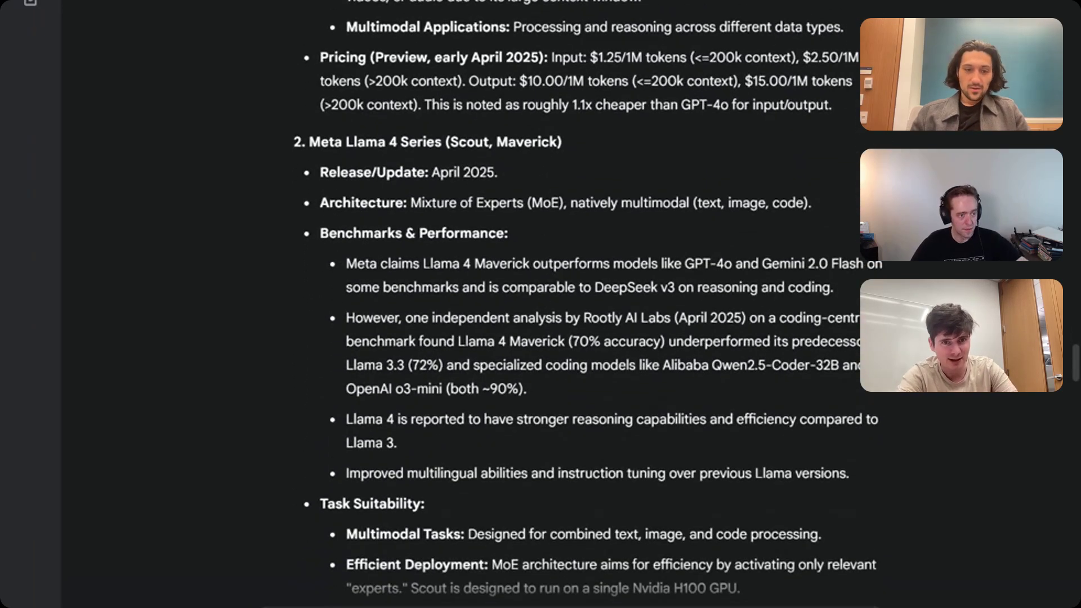
scroll(541, 301, down, 6)
scroll(529, 311, down, 3)
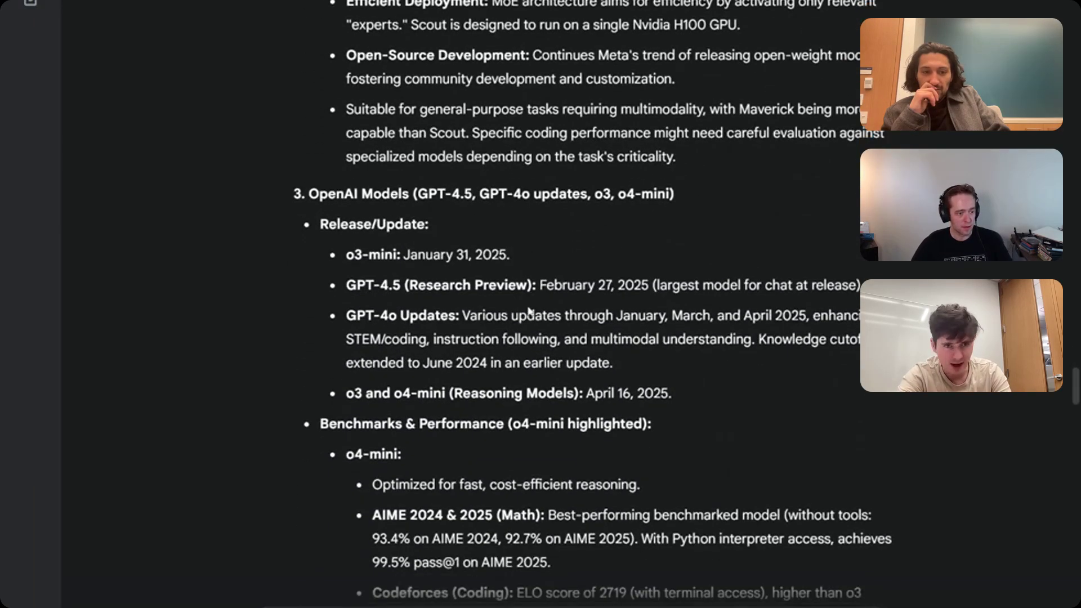
scroll(529, 311, down, 2)
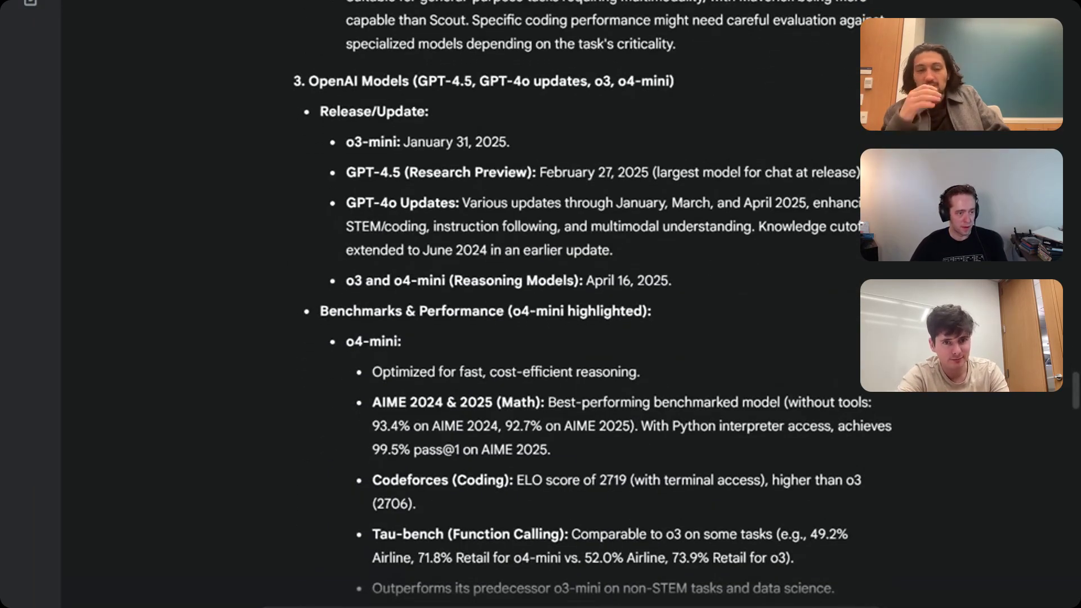
scroll(528, 309, down, 5)
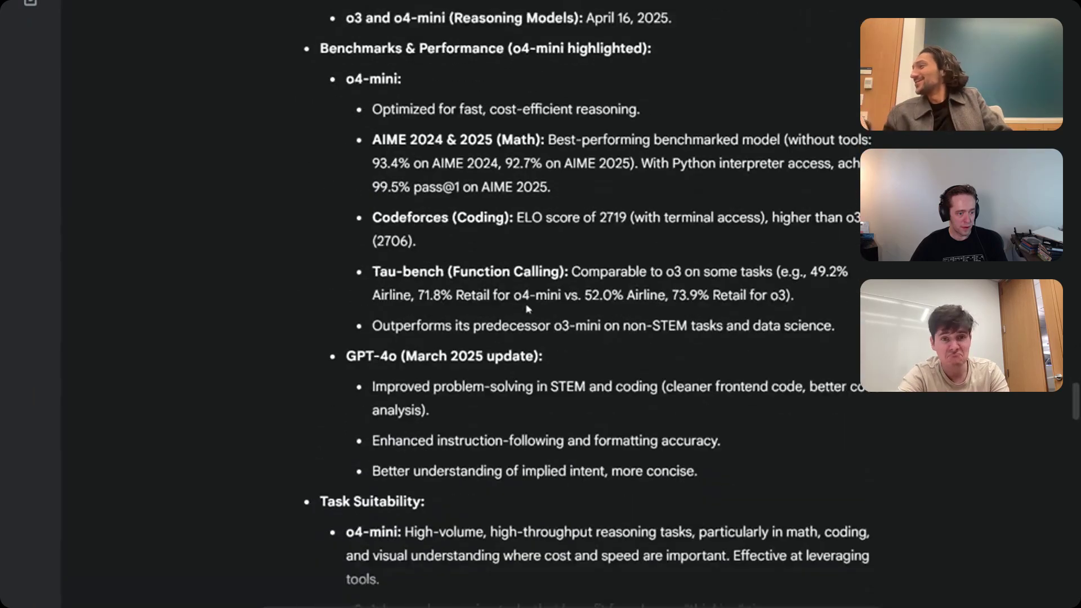
scroll(528, 309, down, 3)
scroll(517, 308, down, 10)
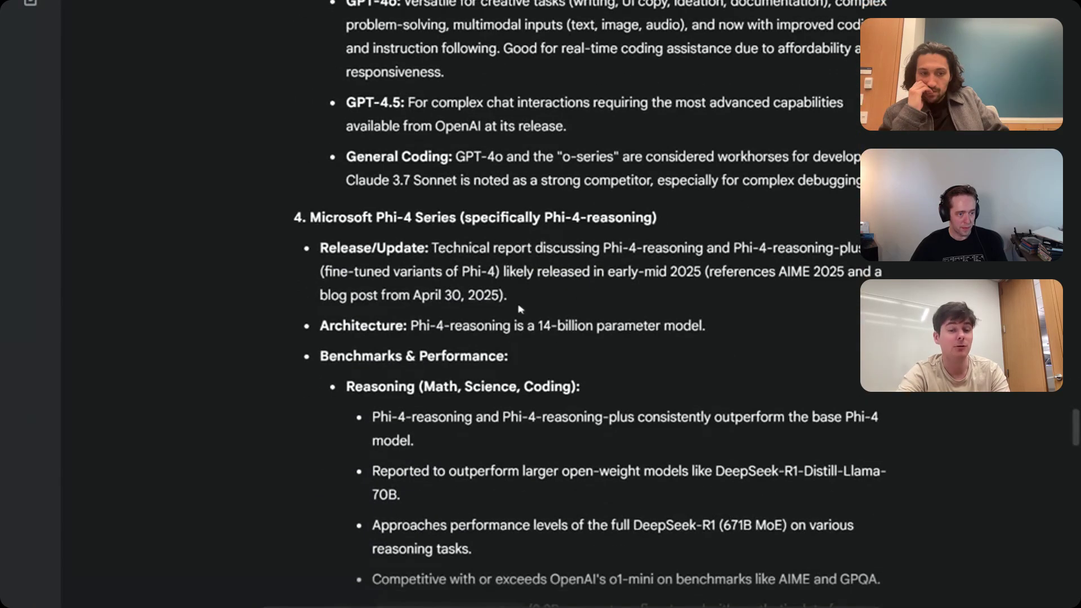
scroll(591, 304, down, 15)
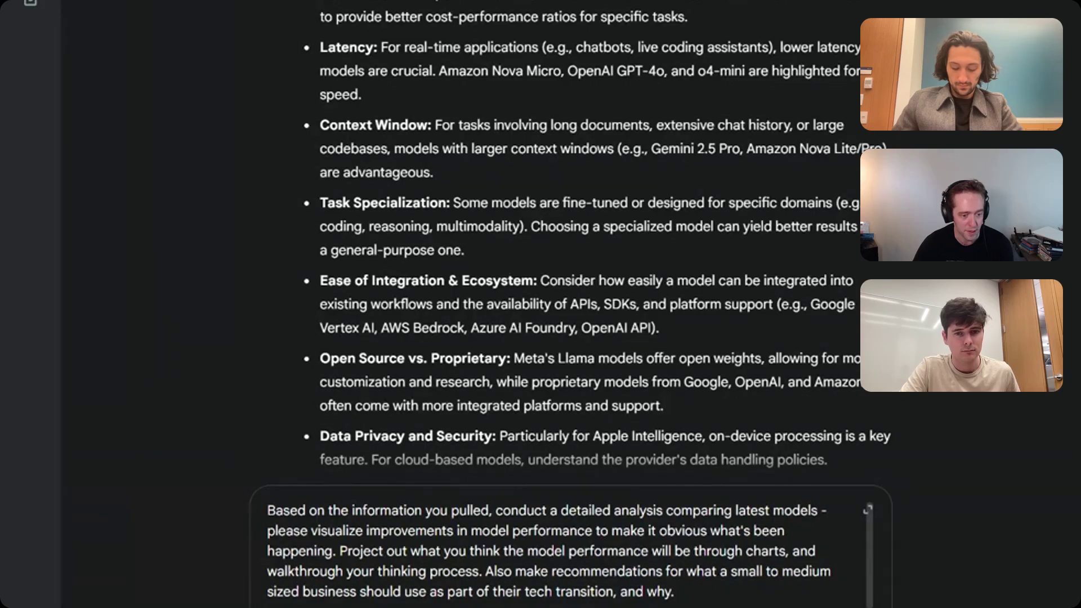
scroll(569, 554, down, 1)
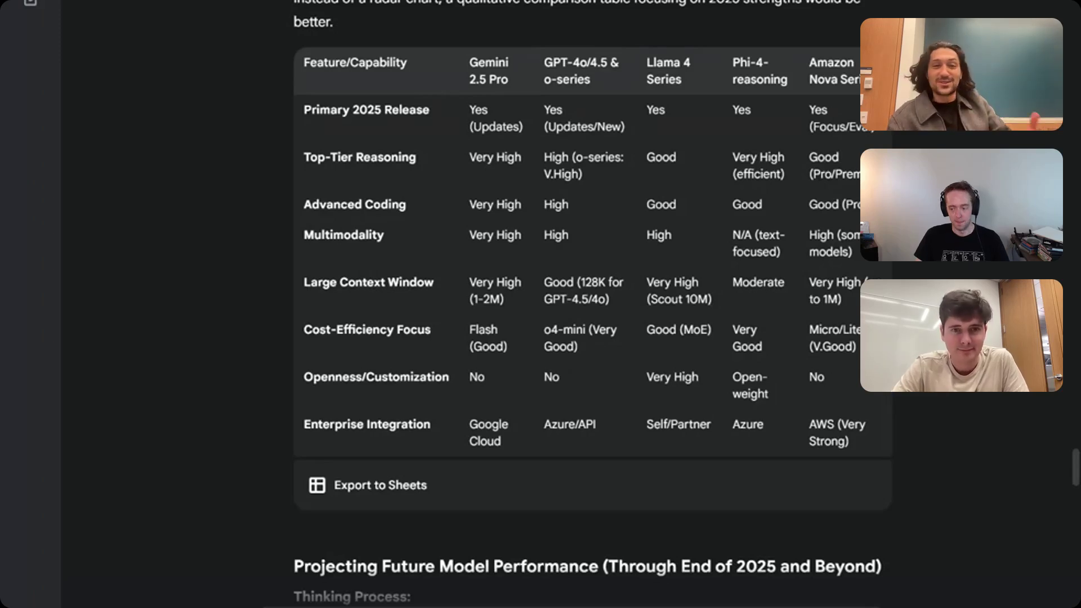
Scroll through the rest of Gemini's SMB guidance and recommendation tiers
scroll(591, 304, down, 6)
scroll(672, 532, down, 20)
scroll(671, 532, down, 11)
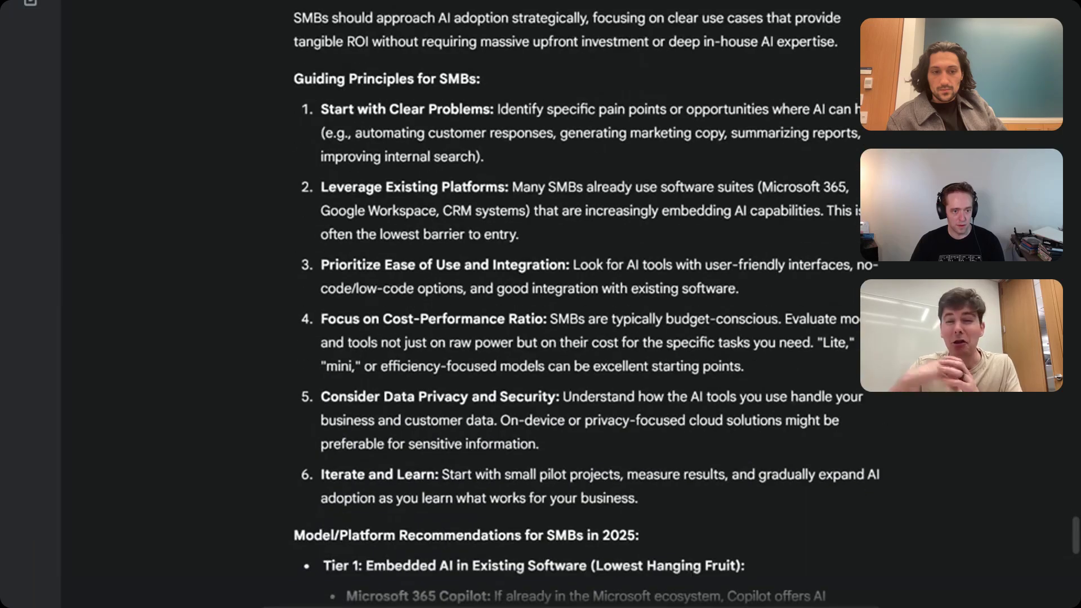
scroll(591, 304, down, 1)
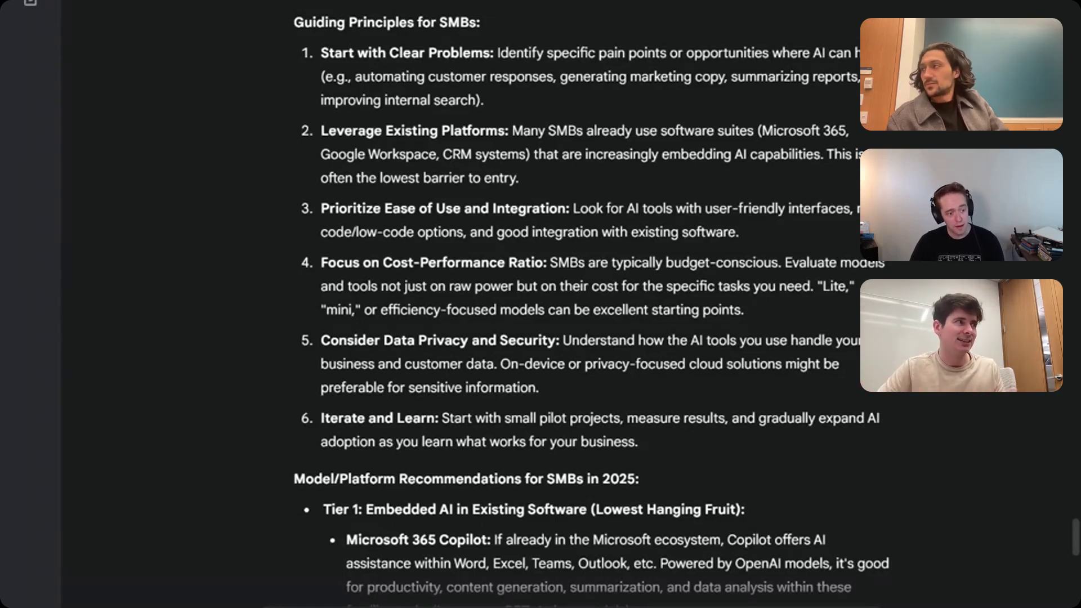
scroll(592, 337, down, 1)
scroll(591, 338, up, 1)
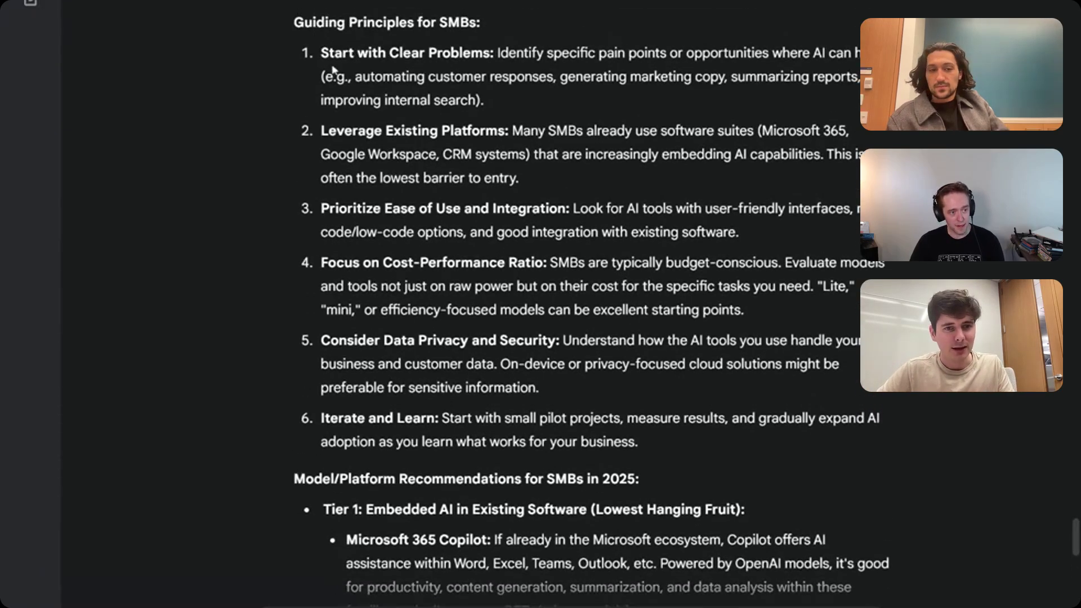
scroll(435, 402, down, 1)
scroll(435, 403, down, 6)
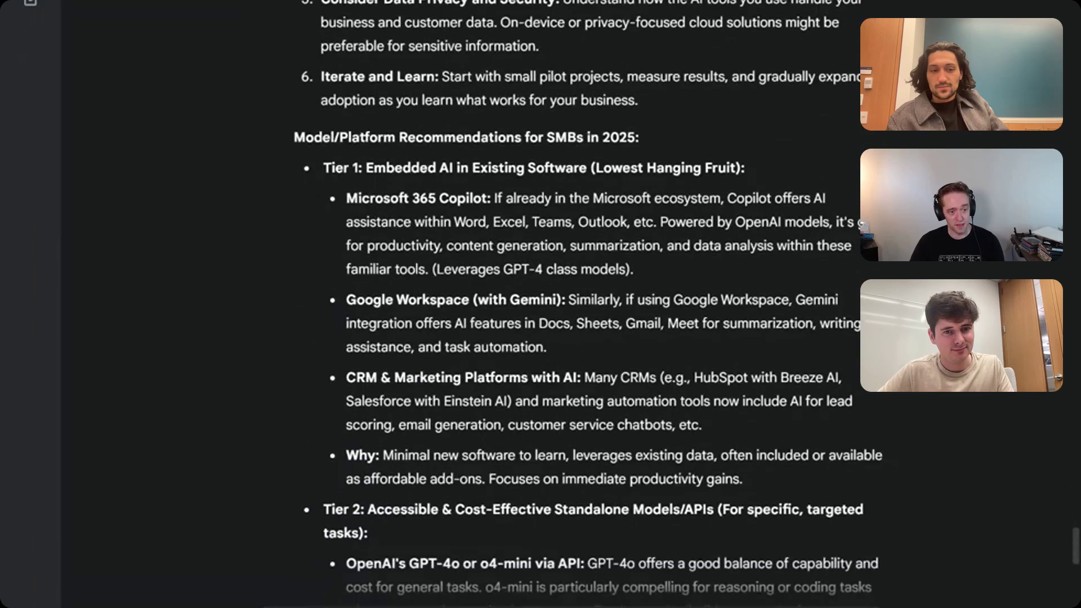
scroll(588, 304, down, 1)
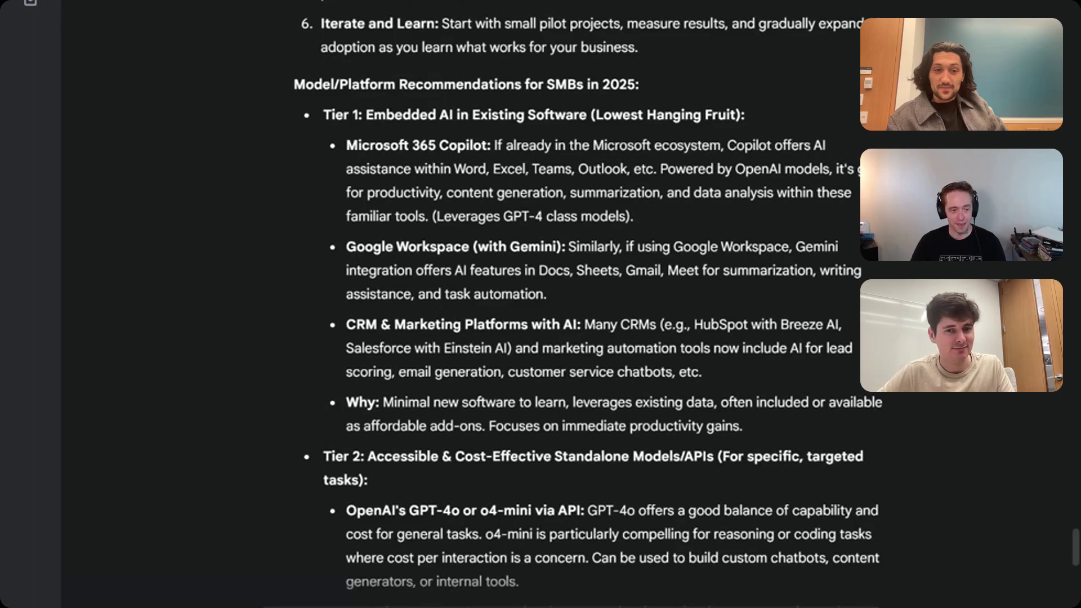
scroll(586, 304, down, 10)
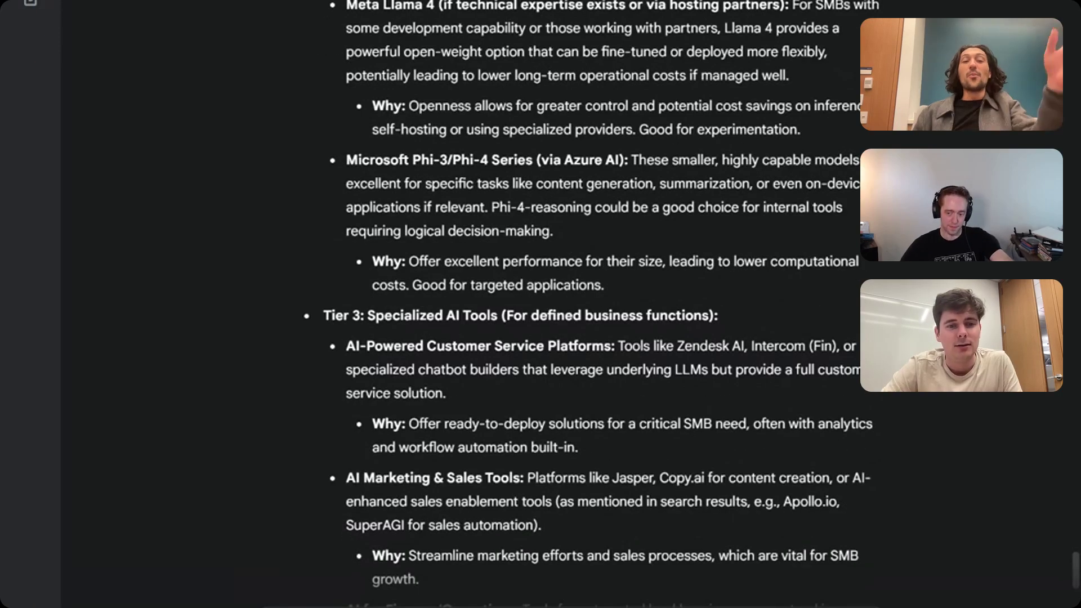
scroll(586, 304, down, 3)
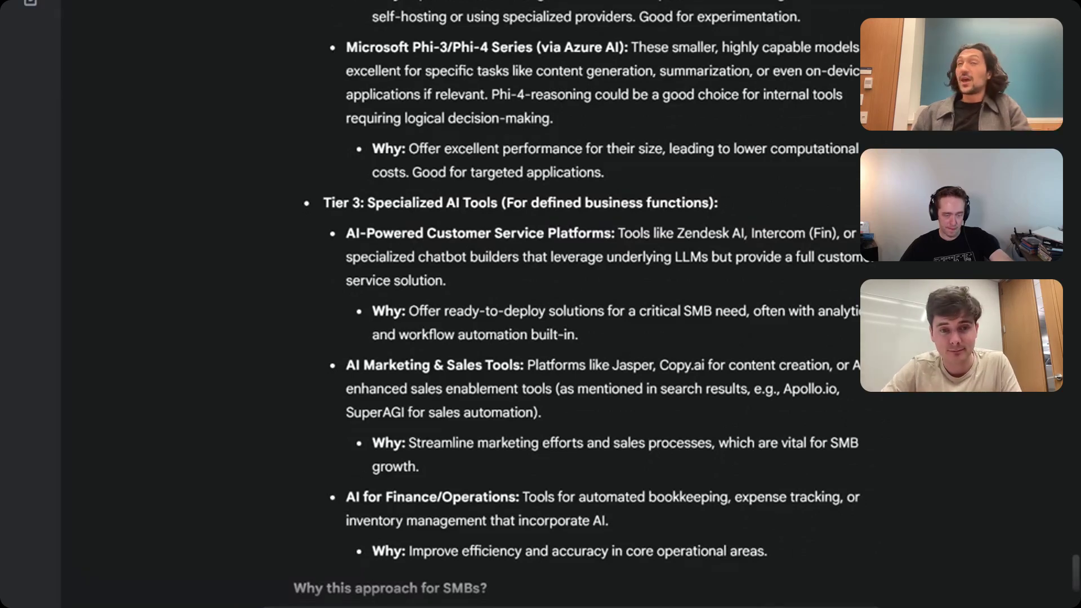
scroll(585, 304, down, 3)
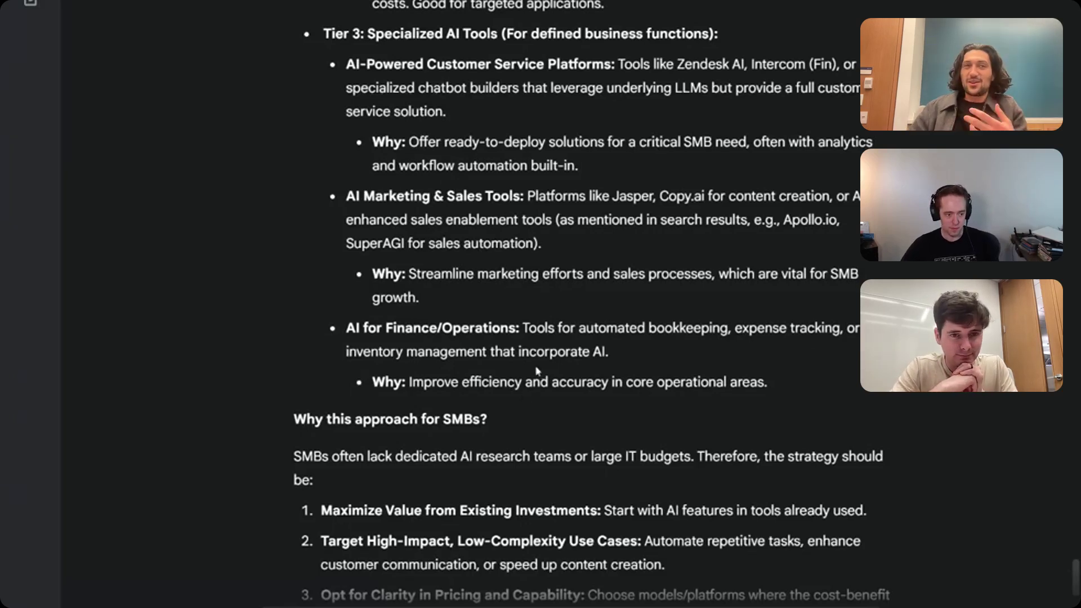
scroll(538, 372, down, 2)
scroll(537, 372, down, 1)
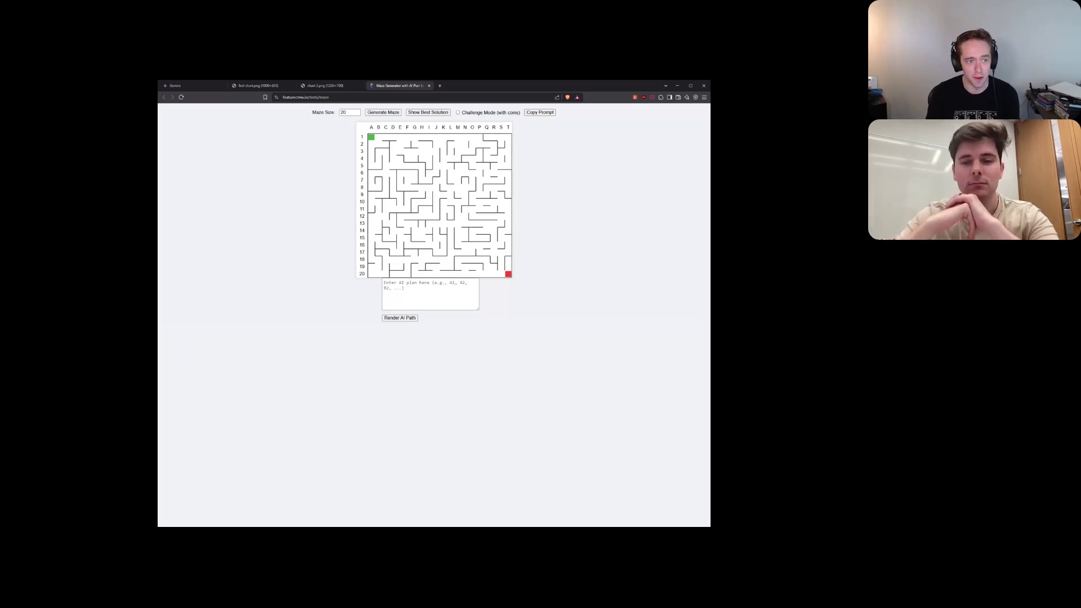
Show the best solution path, then generate a new 15×15 maze
click(438, 112)
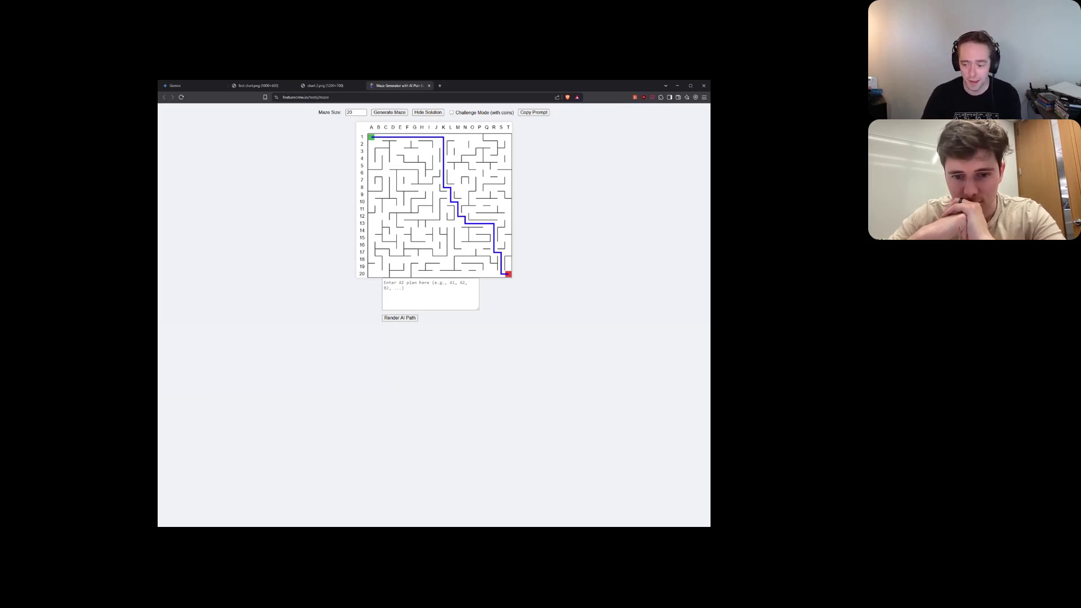
click(360, 113)
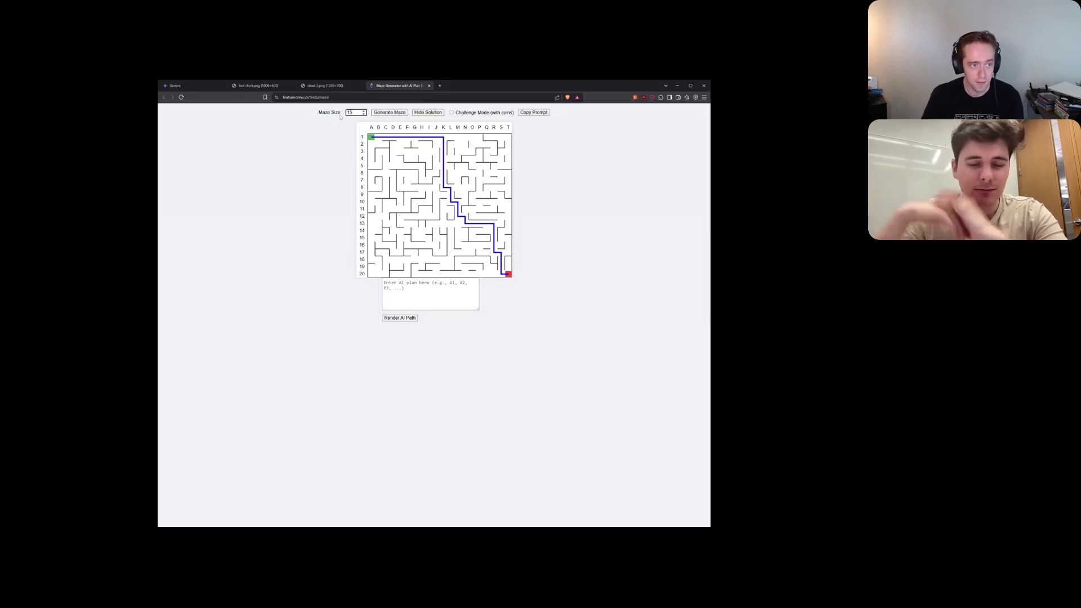
text(15)
click(389, 112)
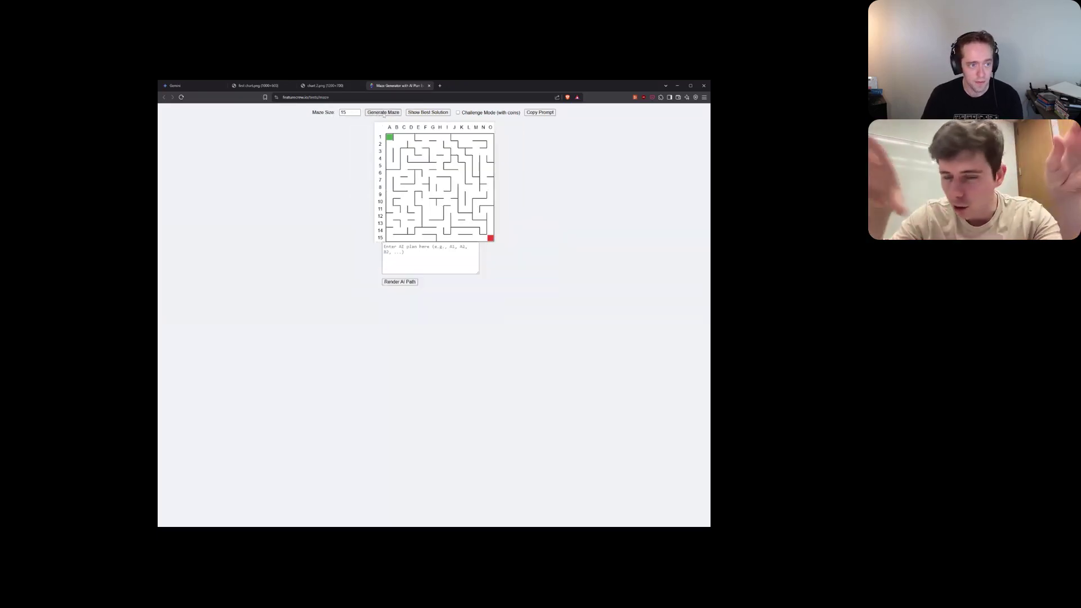
Copy the 15×15 maze's solving prompt to the clipboard and go to Gemini
click(546, 113)
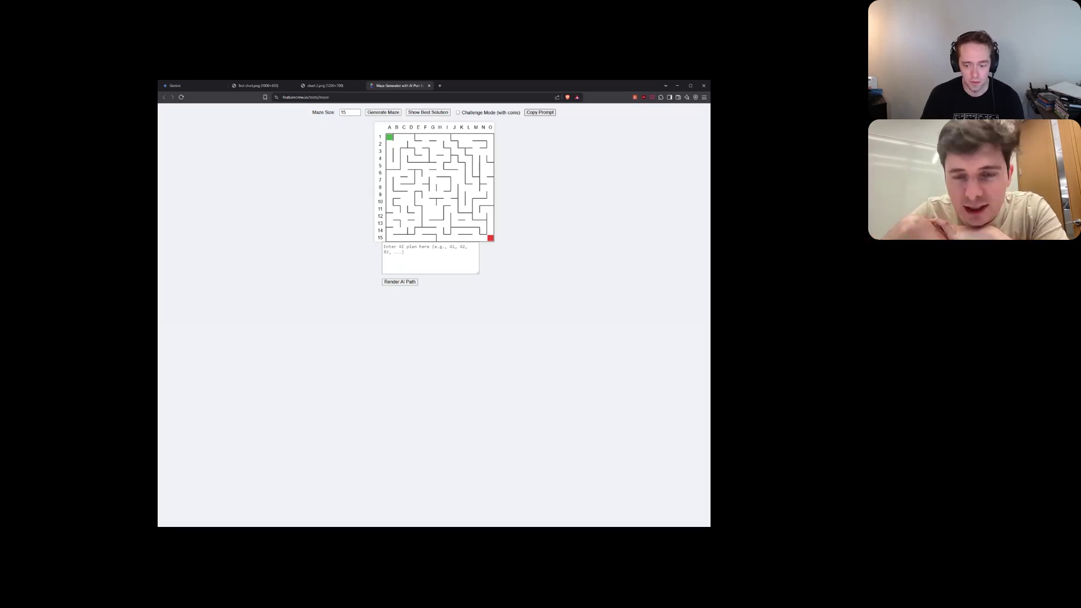
click(546, 114)
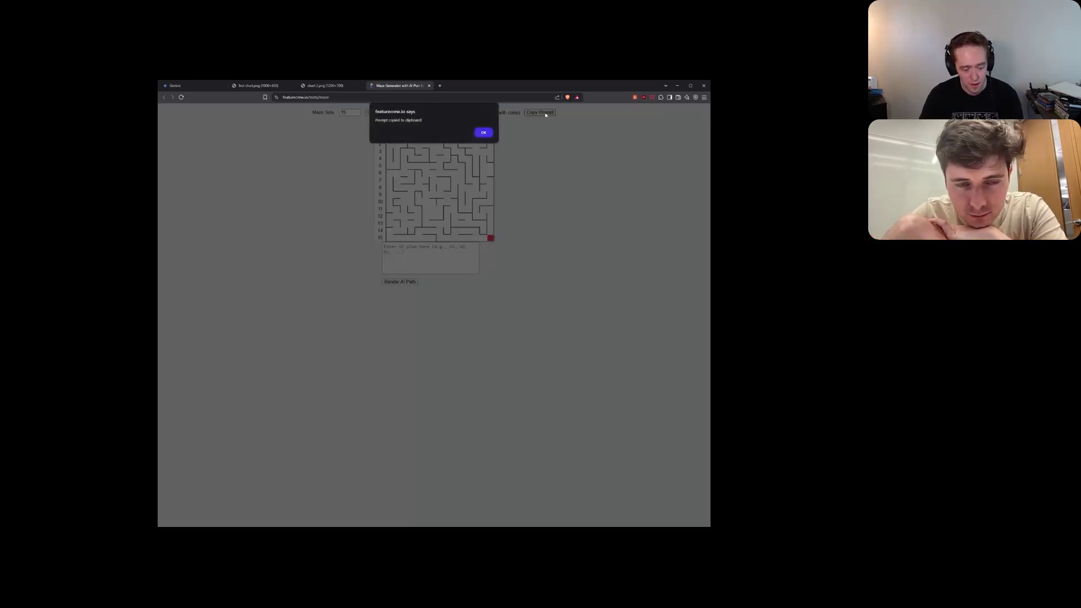
click(484, 133)
click(191, 86)
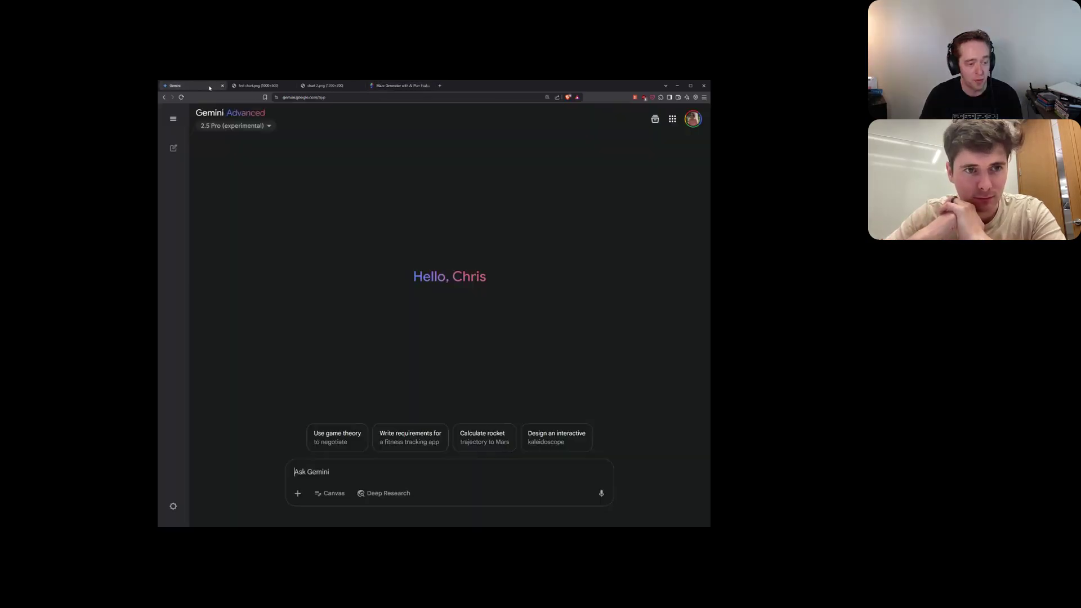
Paste the 15×15 maze prompt into Gemini, expand Sources and select the move-plan answer
click(364, 480)
key(ctrl+v)
click(380, 86)
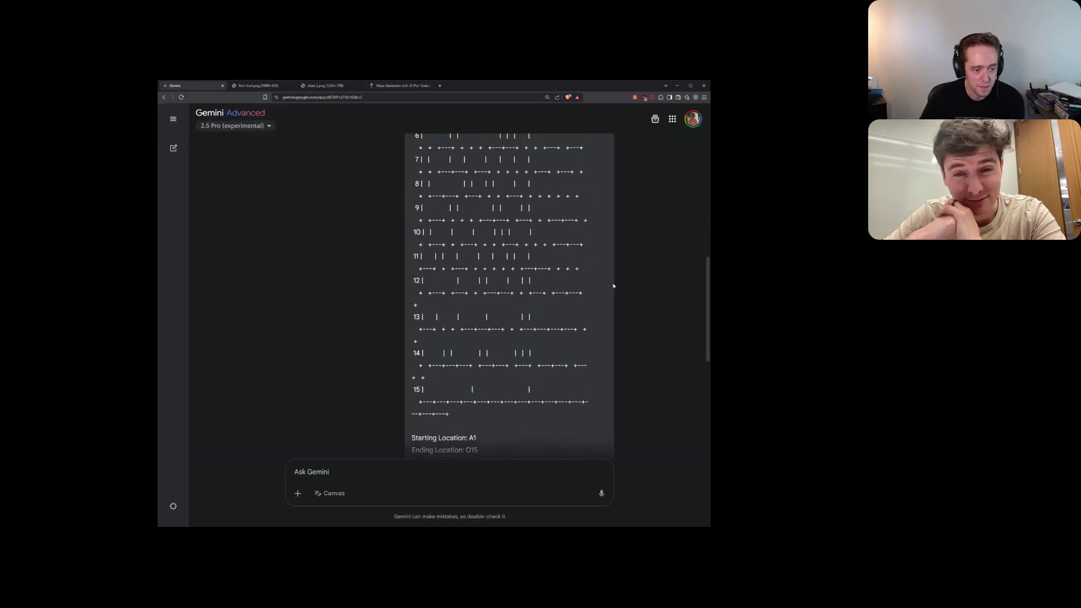
scroll(613, 285, down, 10)
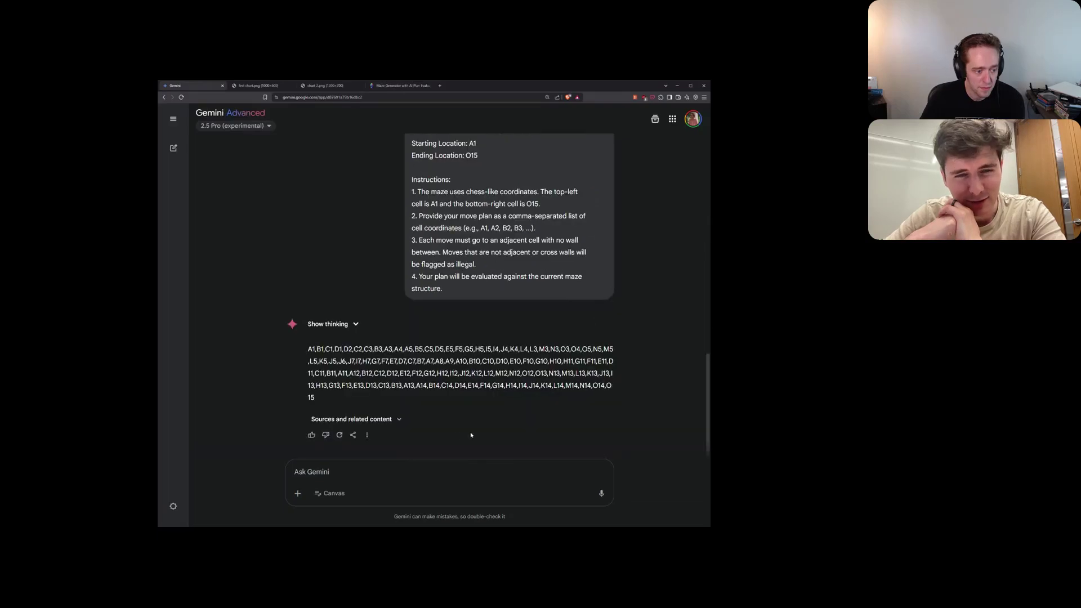
click(404, 425)
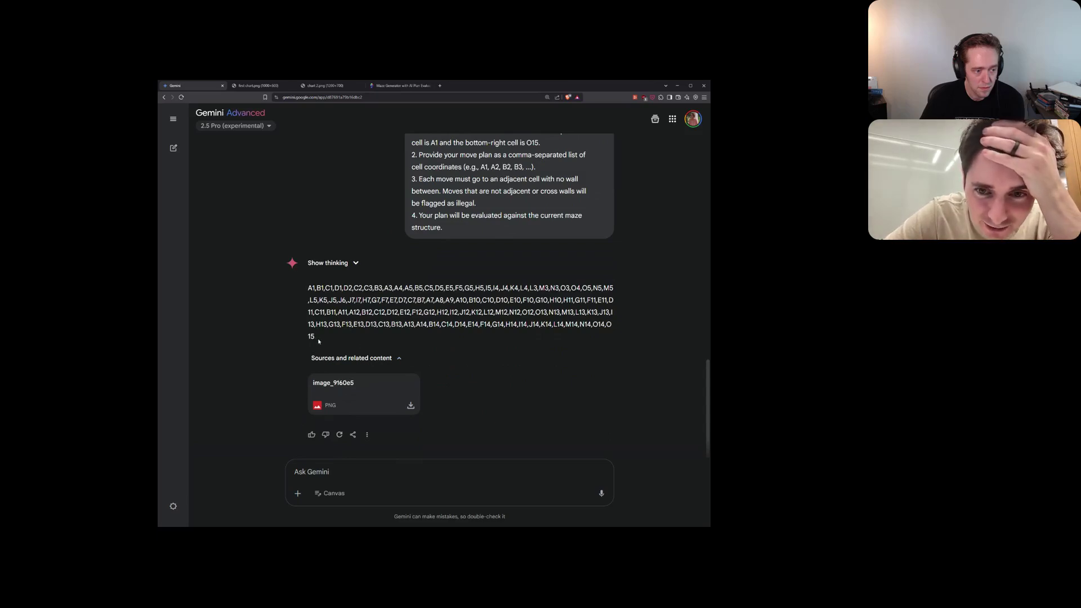
triple_click(294, 318)
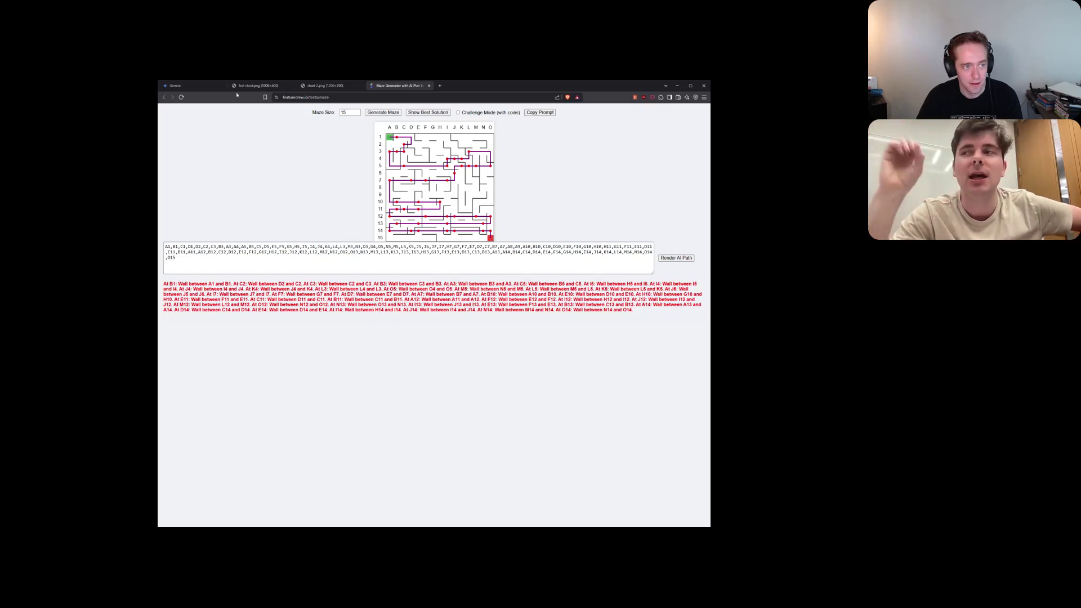
Set the maze size to 10, generate a new 10×10 maze, and return to Gemini
click(344, 112)
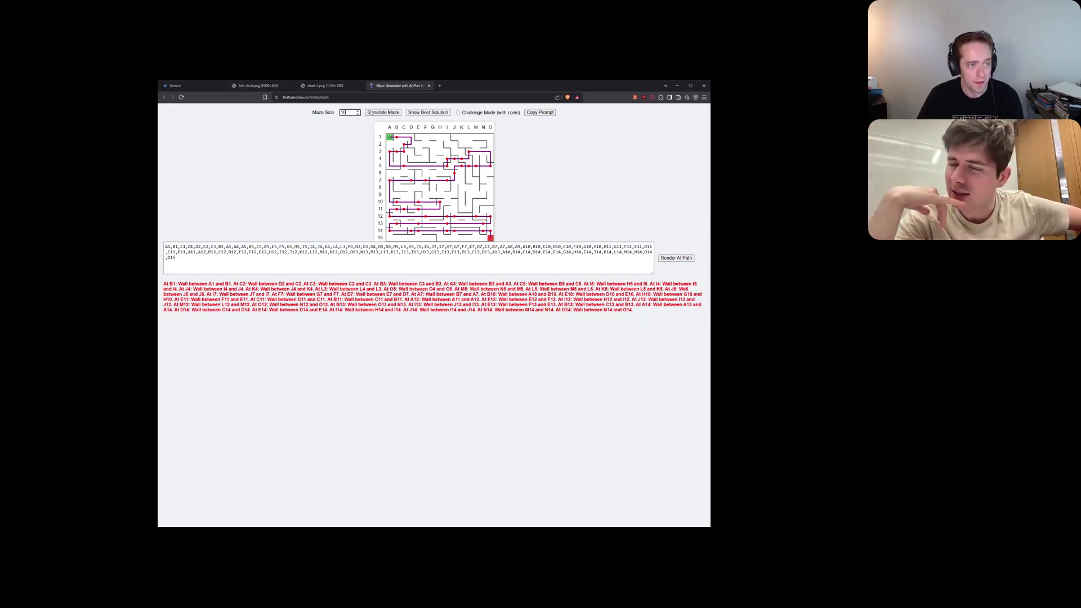
click(374, 113)
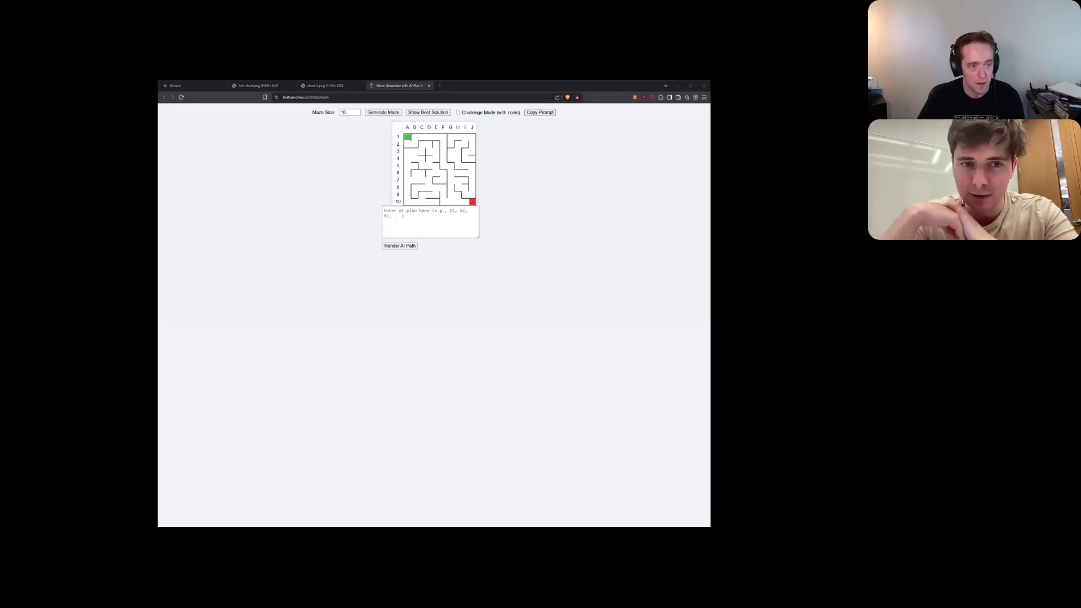
click(174, 85)
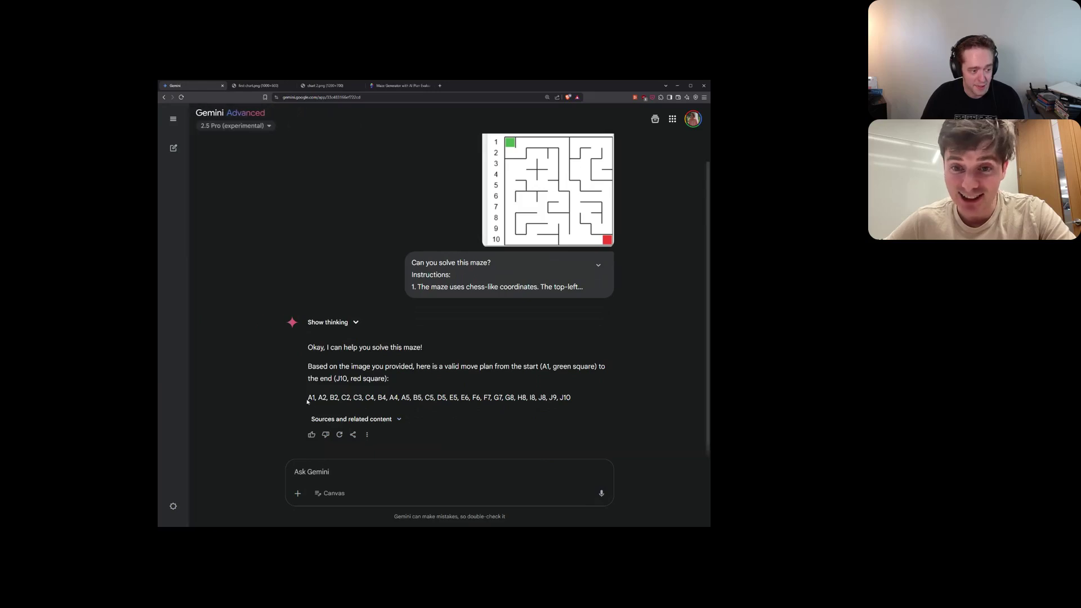
Select just the A1…J10 move-list line in Gemini's answer
drag(307, 345, 490, 407)
click(490, 406)
drag(572, 398, 307, 398)
key(ctrl+c)
Paste Gemini's 10×10 move list into the AI plan box, render it, and compare with Gemini's answer
click(398, 85)
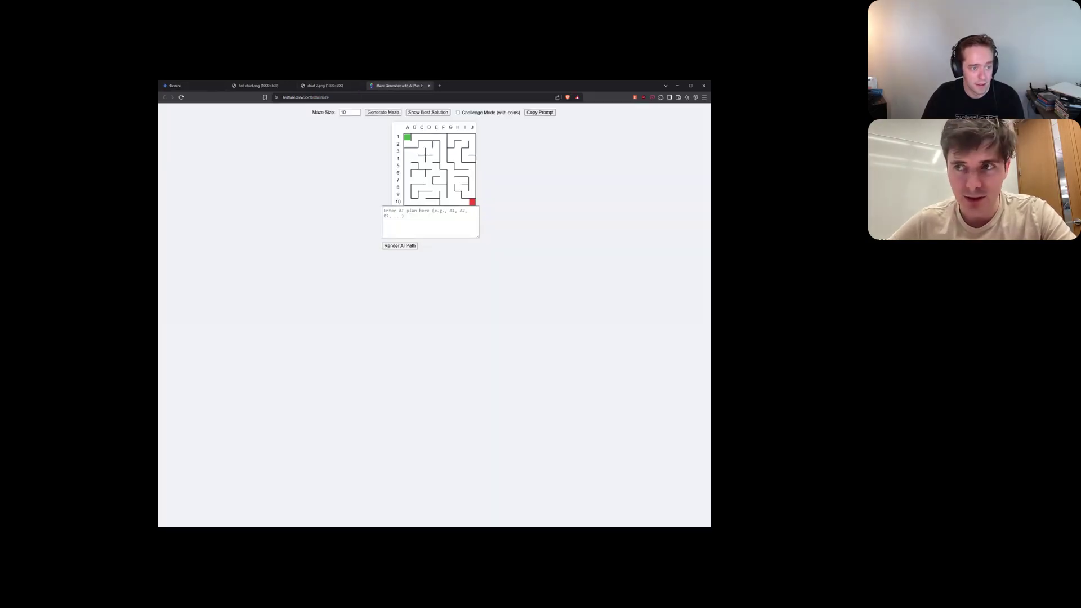
click(430, 223)
key(ctrl+v)
click(400, 246)
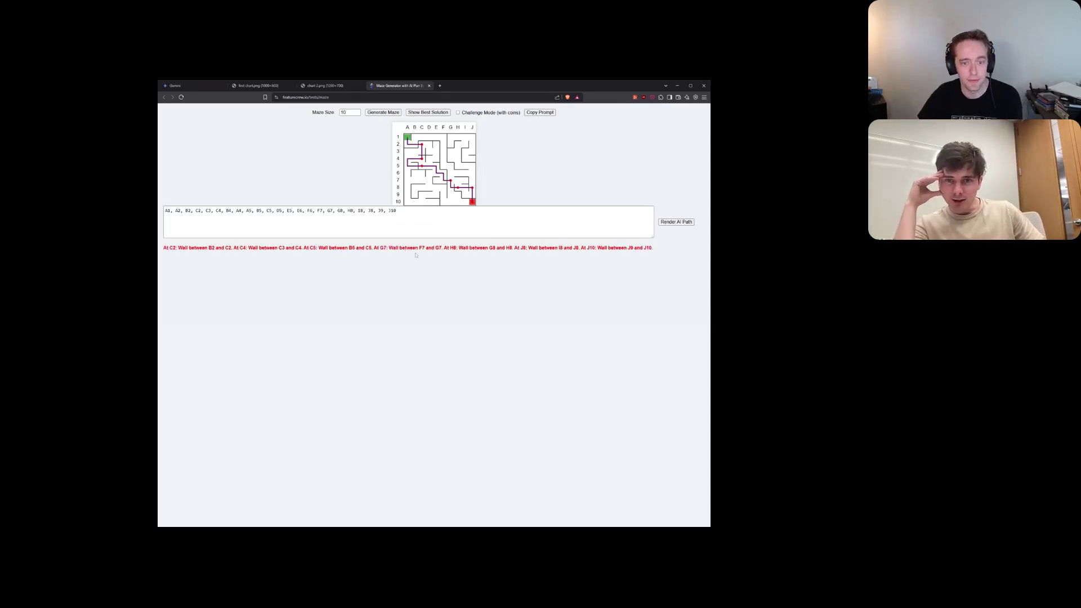
click(191, 86)
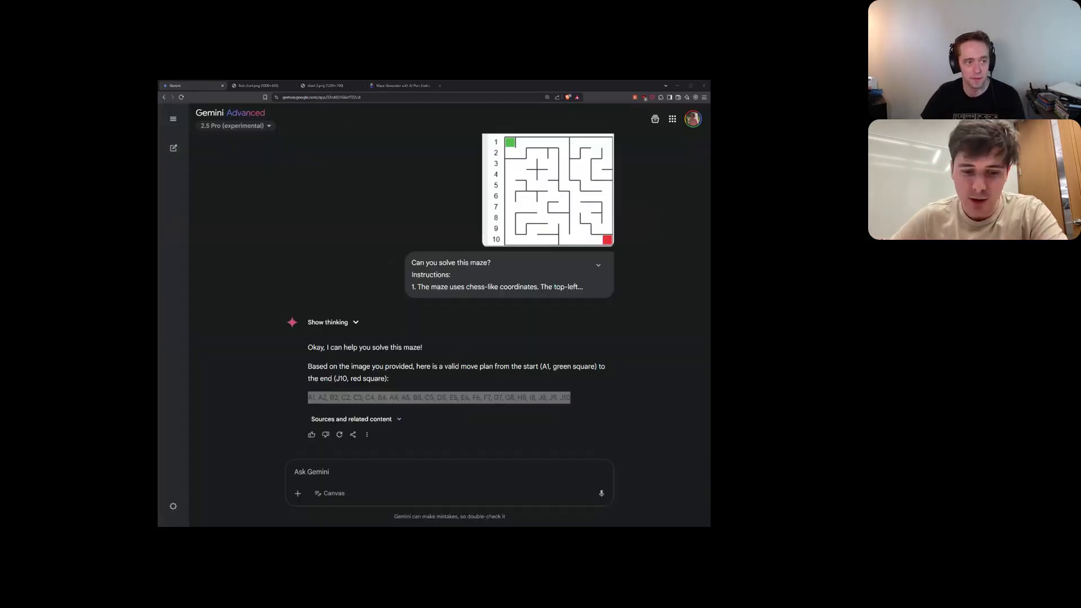
click(394, 85)
click(426, 113)
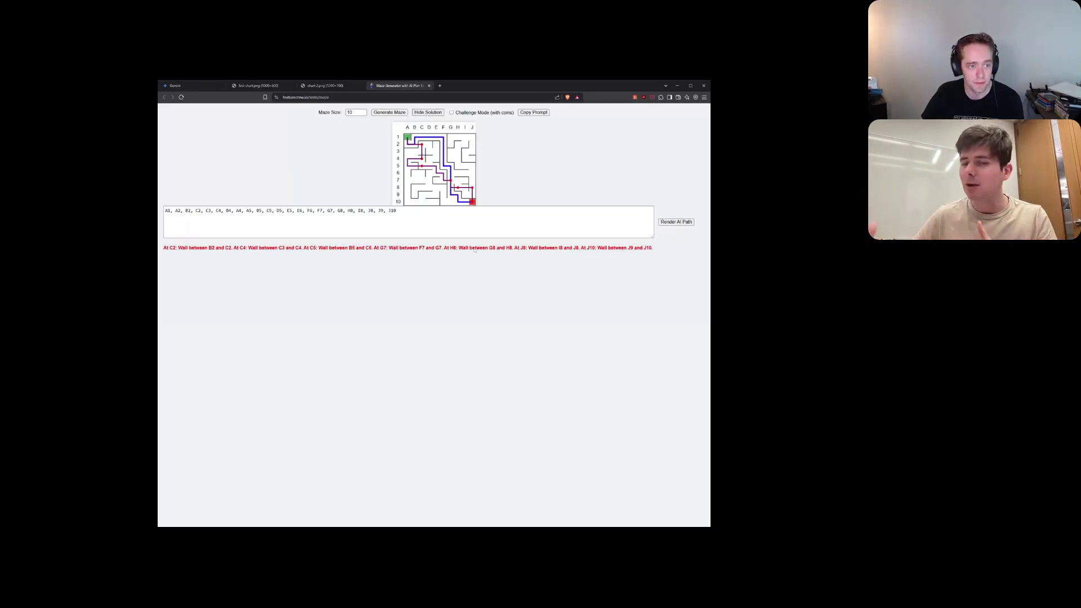